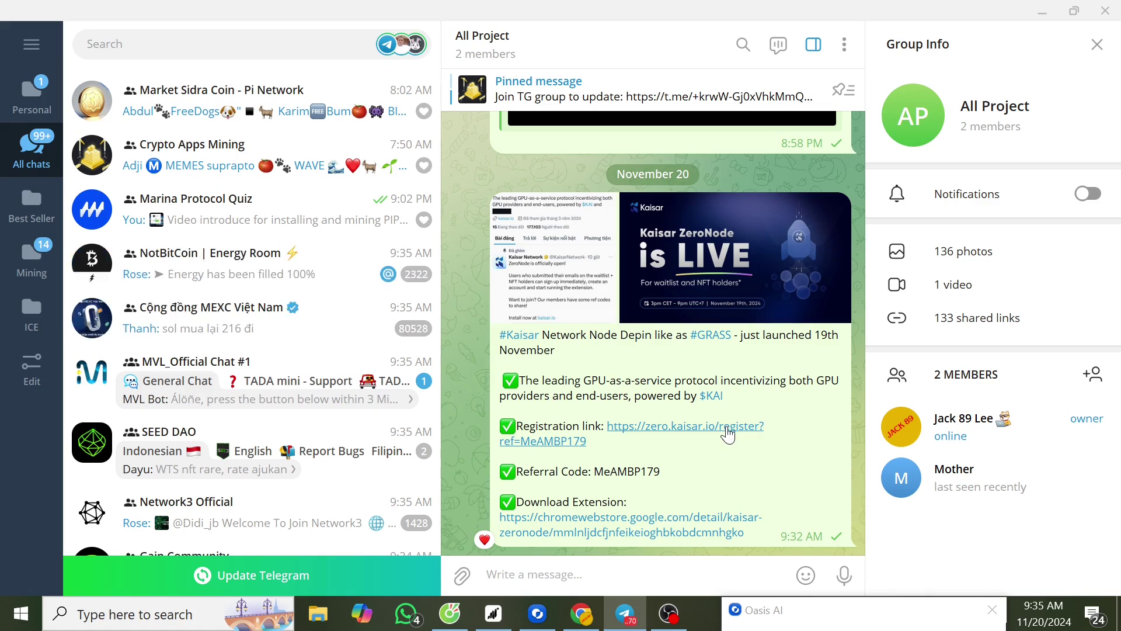
# - Copy the Kaisar registration link from the Telegram group post and switch to a new Chrome tab
pyautogui.rightClick(728, 435)
pyautogui.click(813, 325)
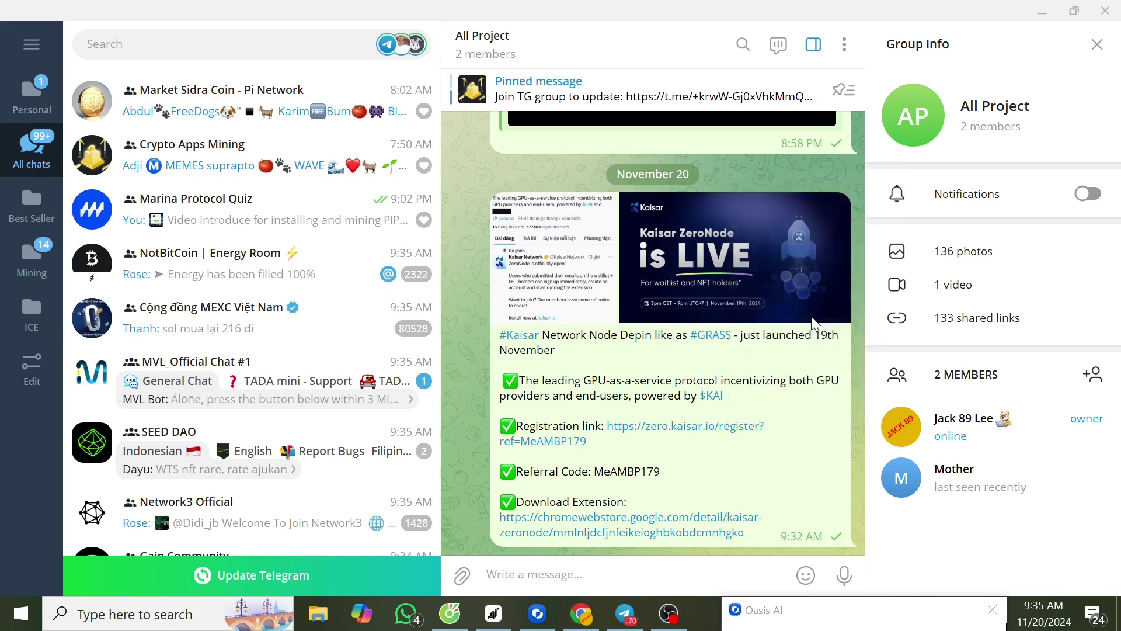
pyautogui.click(581, 613)
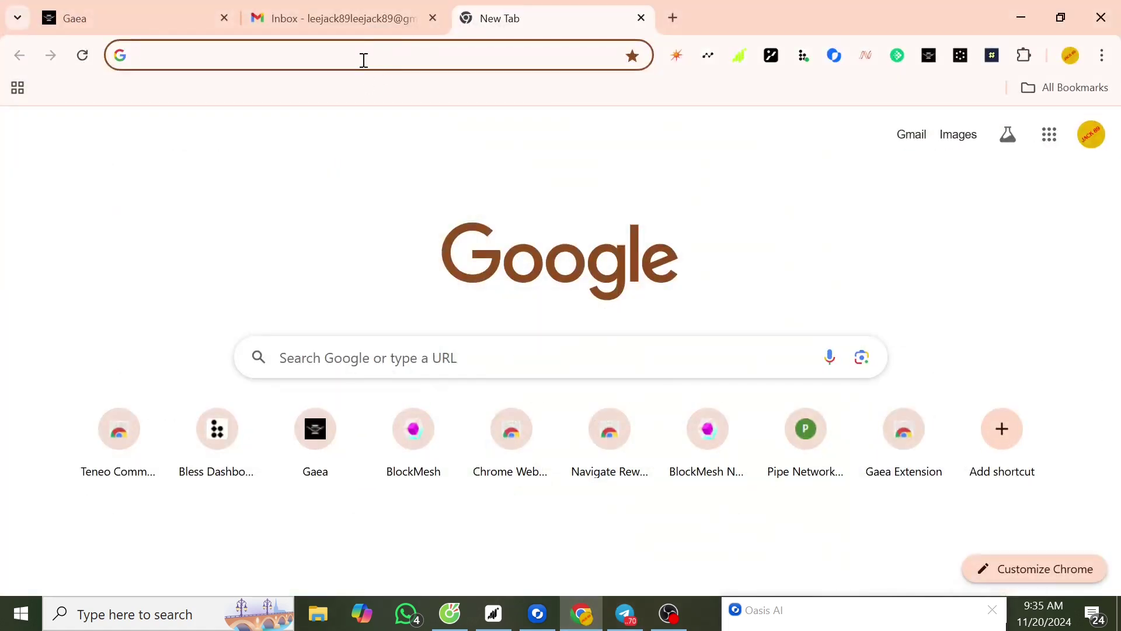
# - Load the Kaisar sign-up page from the pasted referral registration link
pyautogui.click(363, 60)
pyautogui.hotkey('ctrl', 'v')
pyautogui.press('Return')
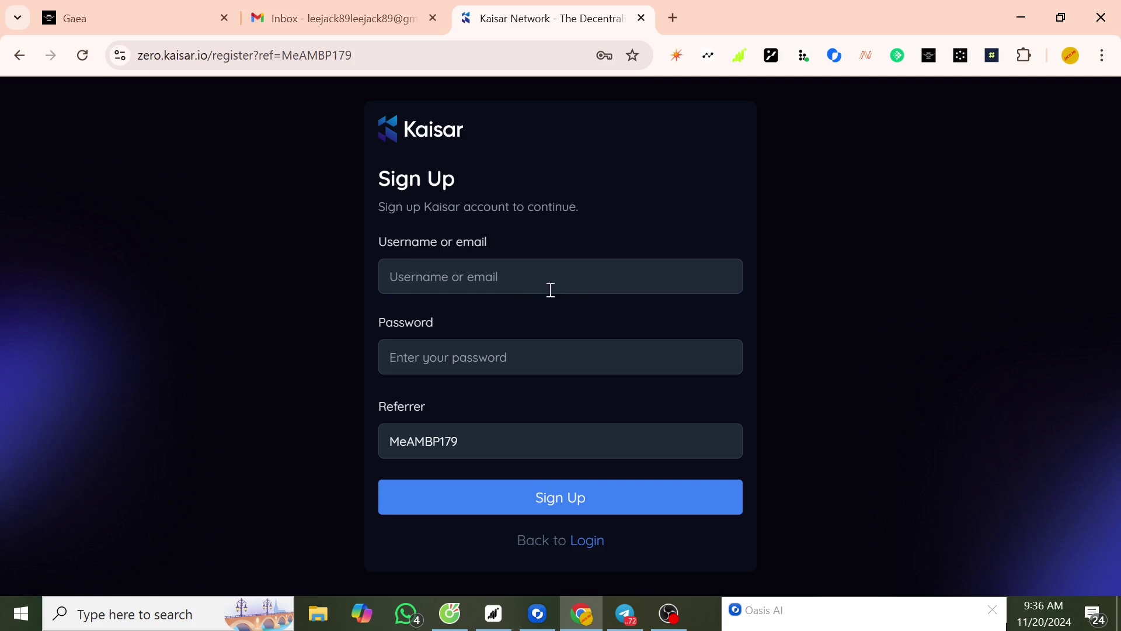
# - Enter the account's Gmail address as Username and type a password
pyautogui.click(526, 276)
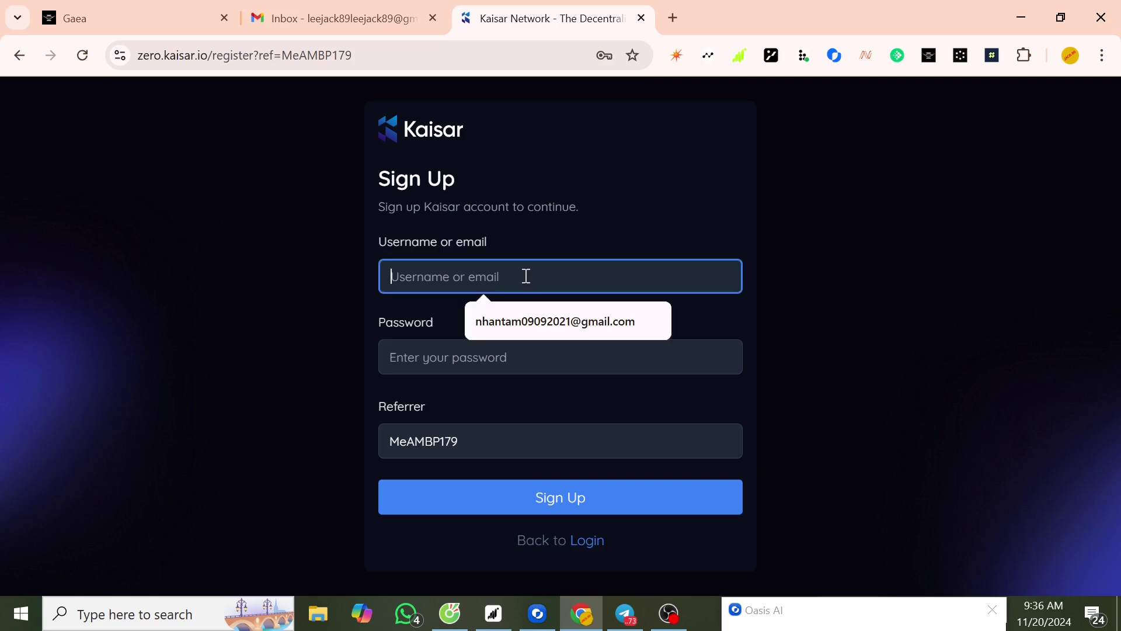
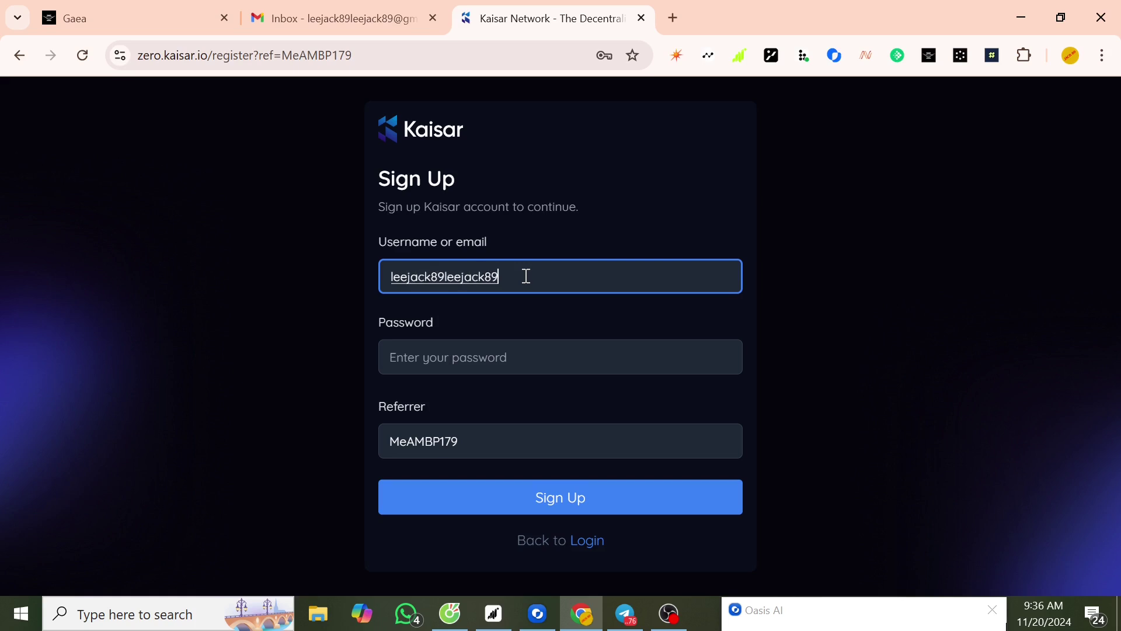
pyautogui.click(444, 363)
pyautogui.write('aabcd')
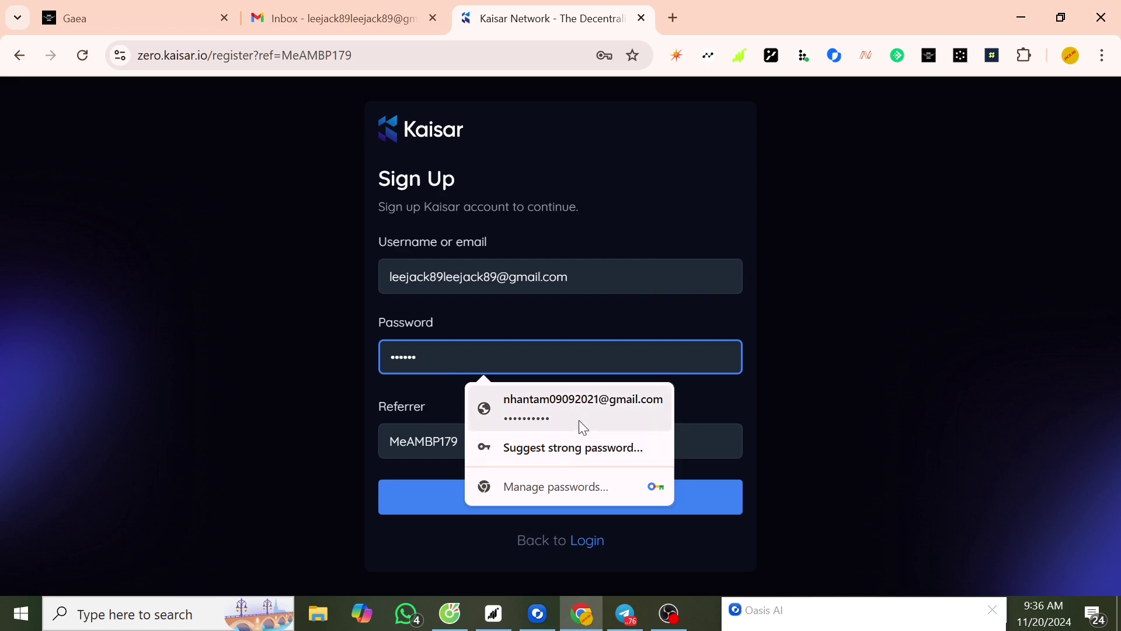
pyautogui.click(622, 346)
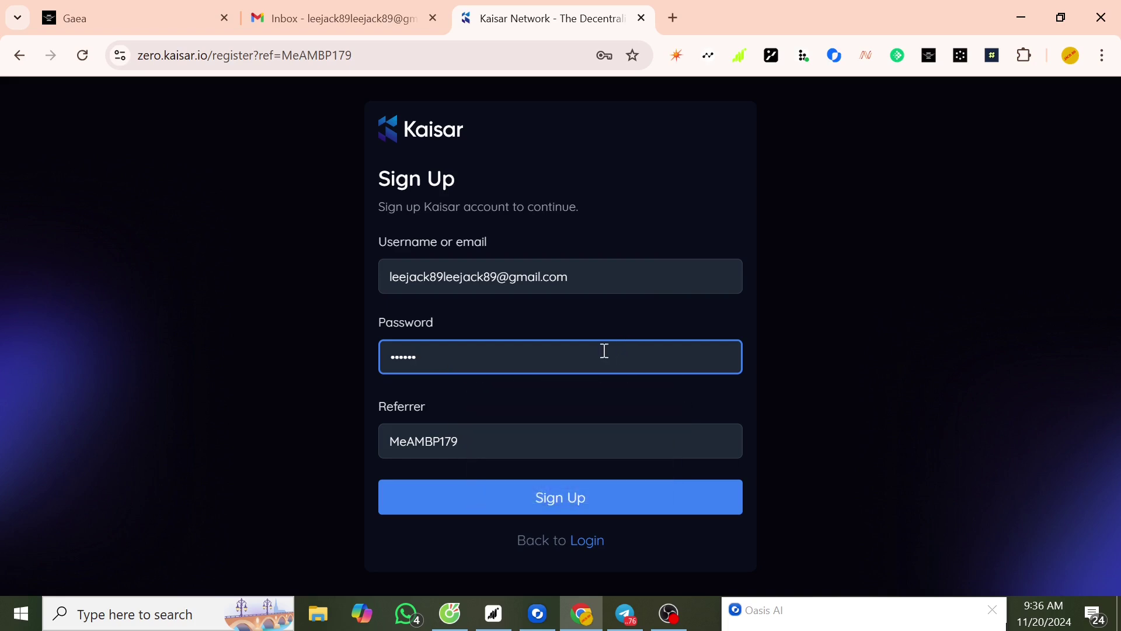
pyautogui.write('abcd')
# - Submit the Sign Up form and save the new login in Chrome's password prompt
pyautogui.click(579, 504)
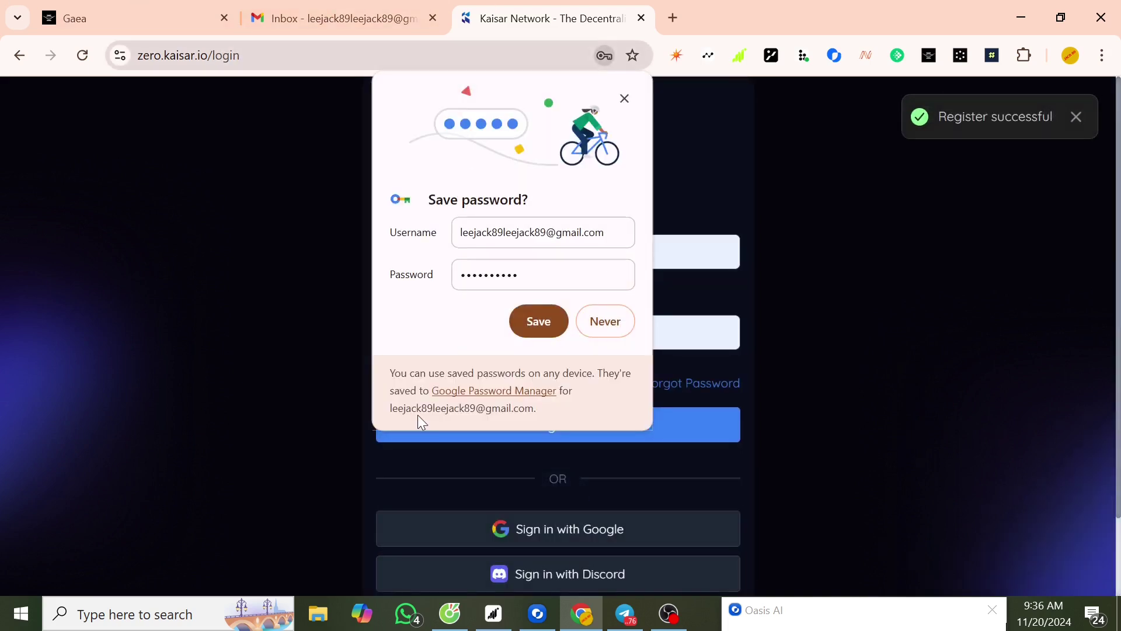
pyautogui.click(538, 321)
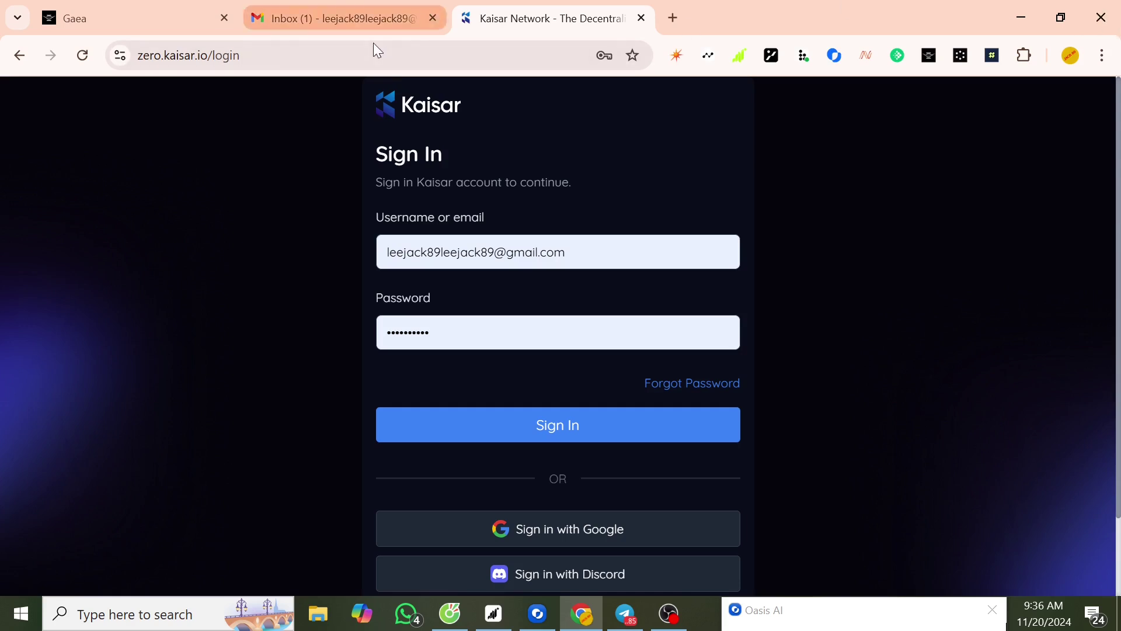
# - Confirm the e-mail from the Kaisar Zero verification message in Gmail, then return to Kaisar
pyautogui.click(360, 17)
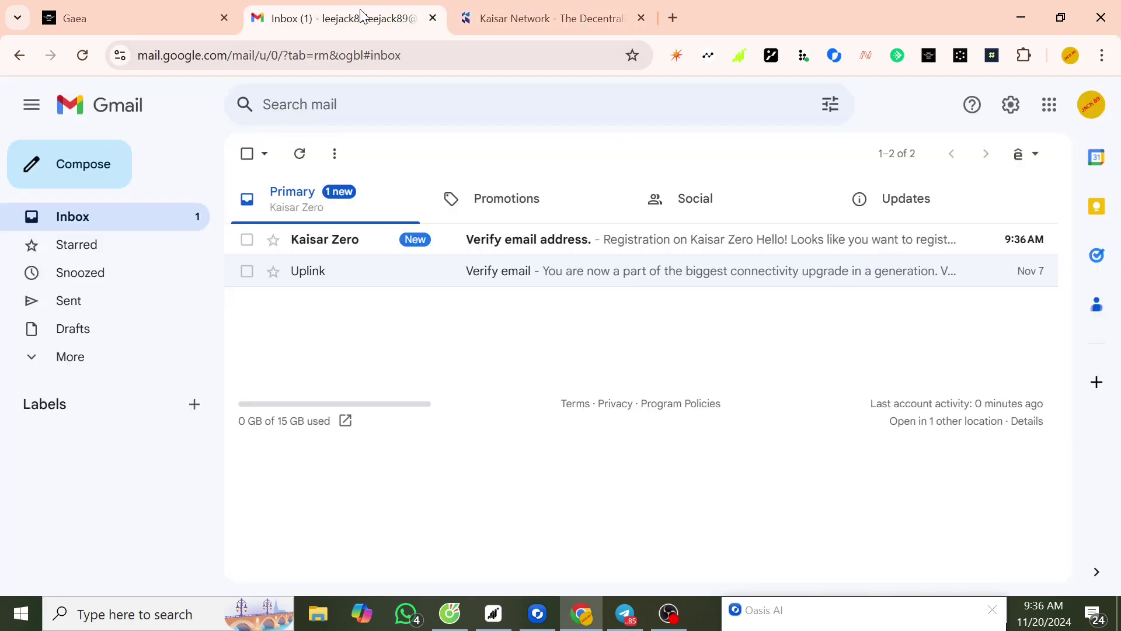
pyautogui.click(491, 242)
pyautogui.scroll(-3, 732, 358)
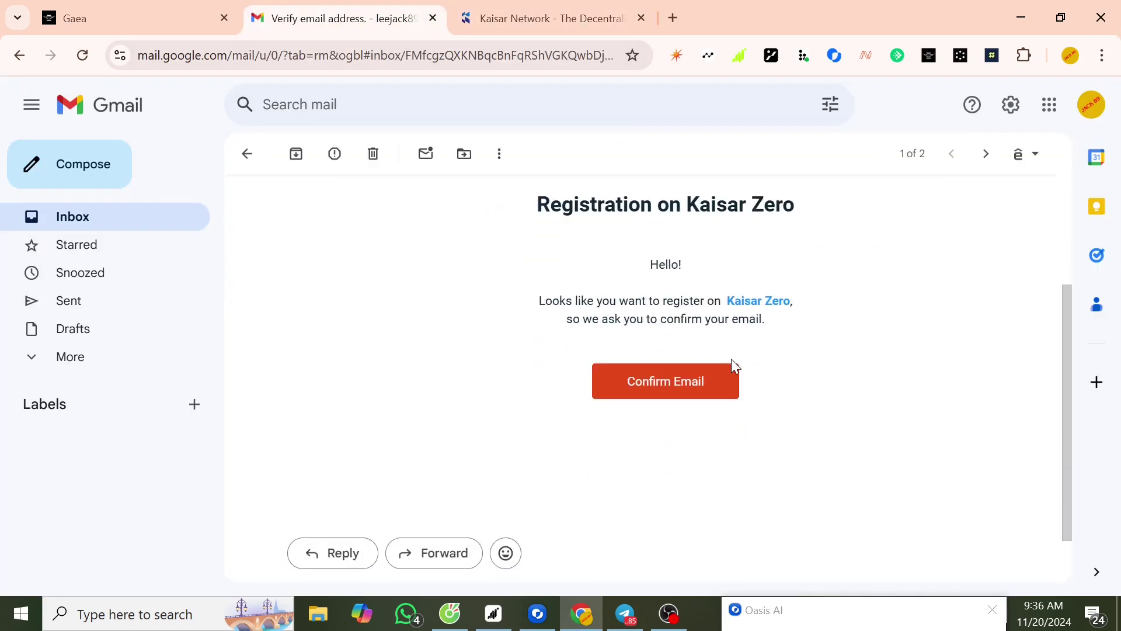
pyautogui.click(693, 391)
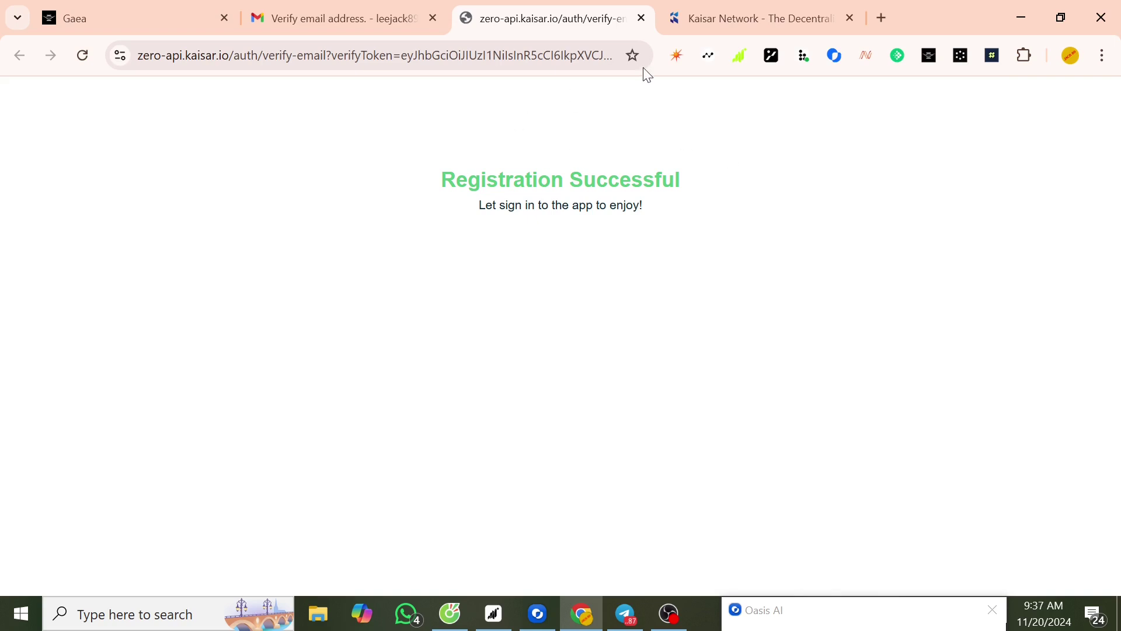
pyautogui.click(716, 16)
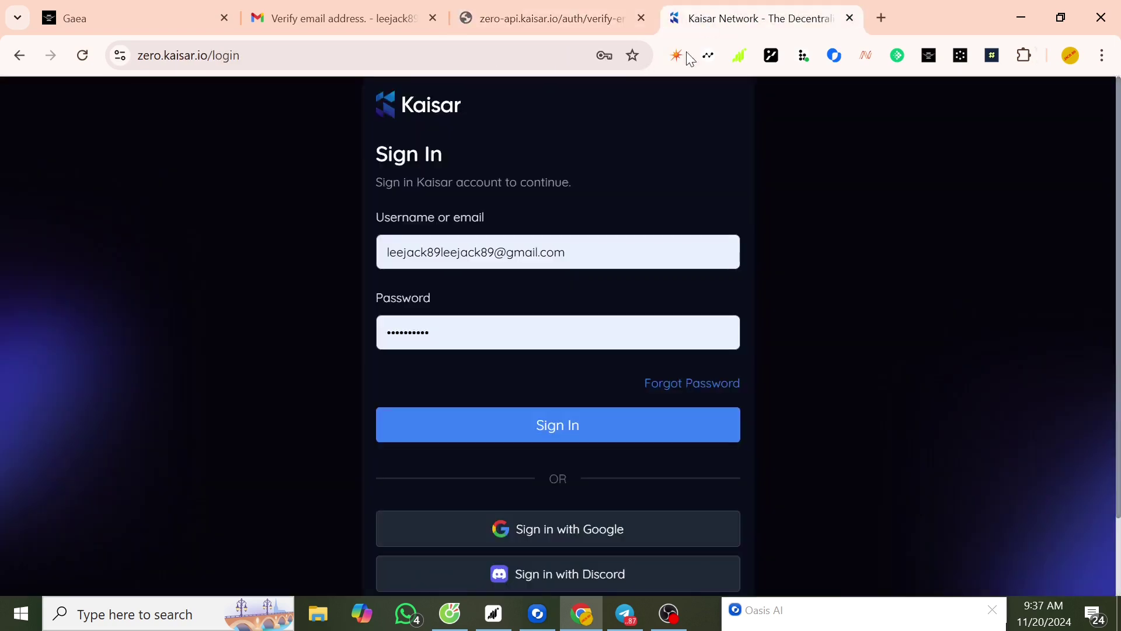
# - Sign in with the saved credentials and go from the Dashboard to Rewards
pyautogui.click(570, 431)
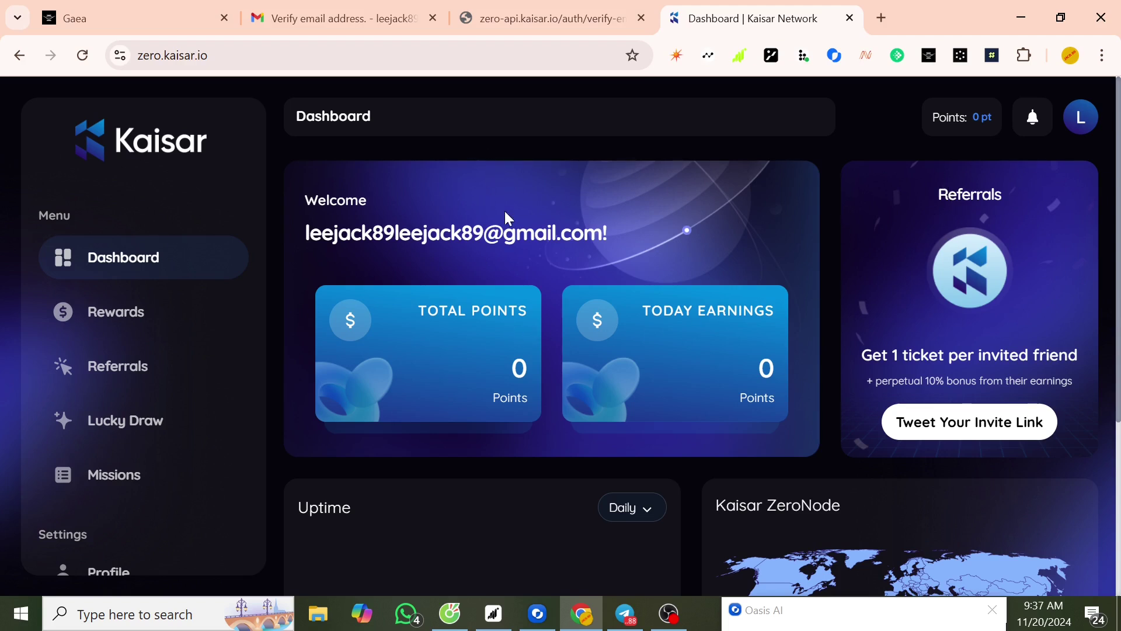
pyautogui.scroll(-1, 746, 209)
pyautogui.scroll(1, 745, 209)
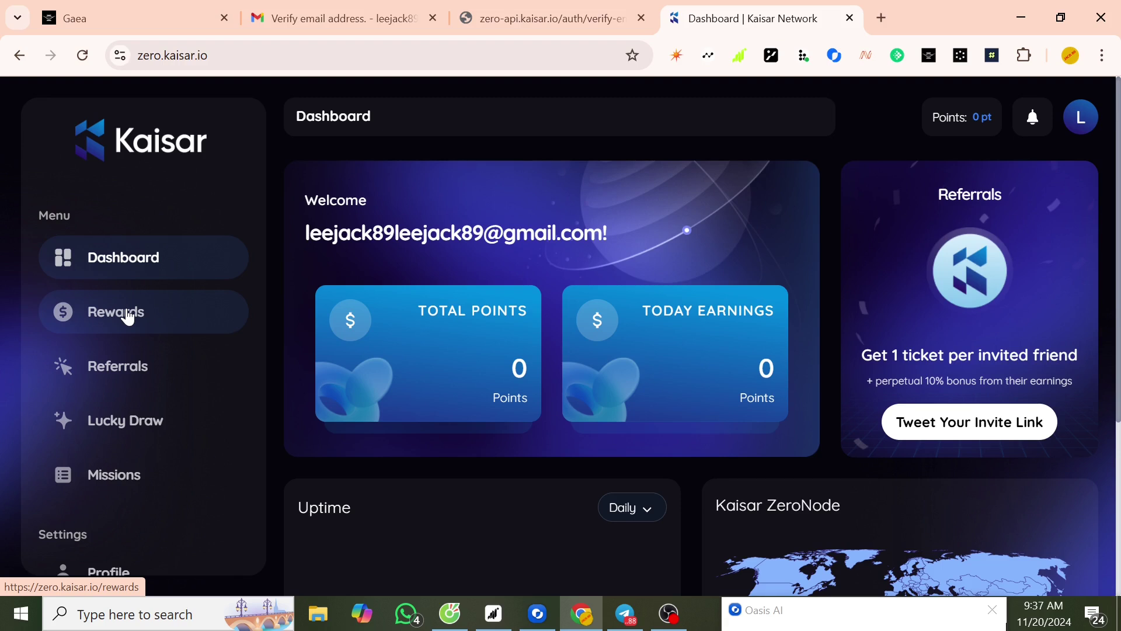
pyautogui.click(128, 316)
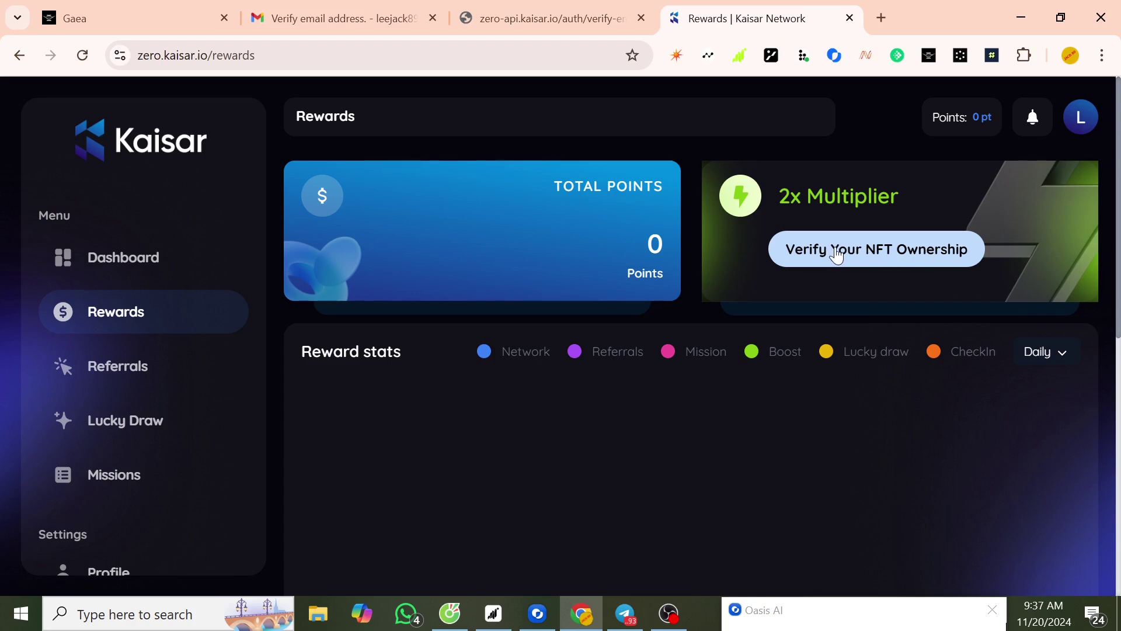
# - Verify NFT ownership by connecting MetaMask, then close the Switch Network dialog
pyautogui.click(835, 252)
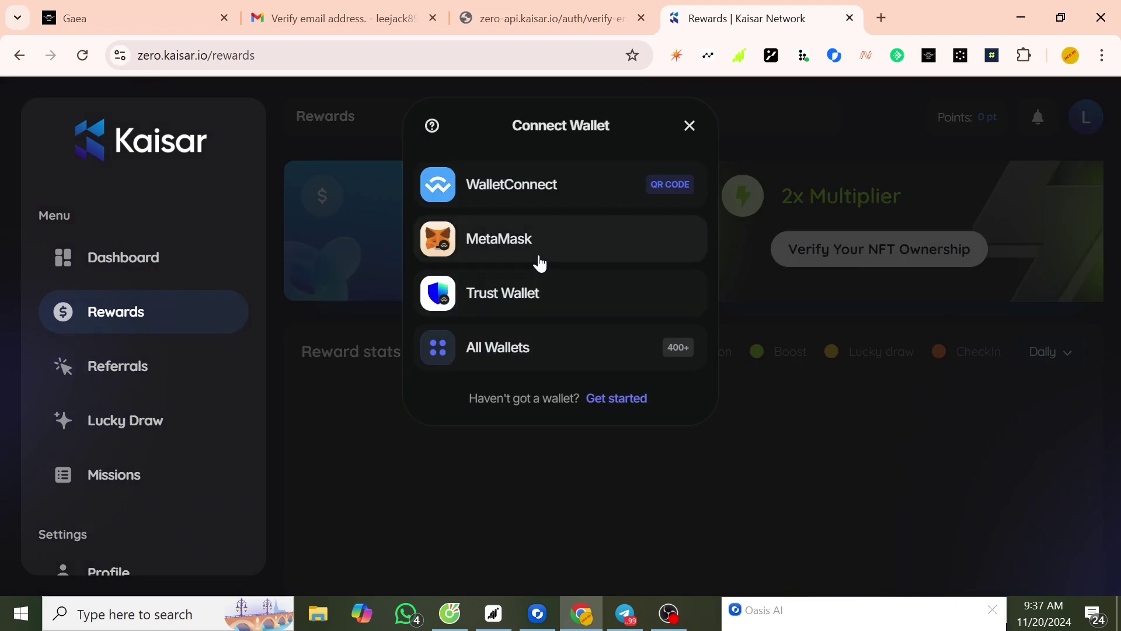
pyautogui.click(518, 246)
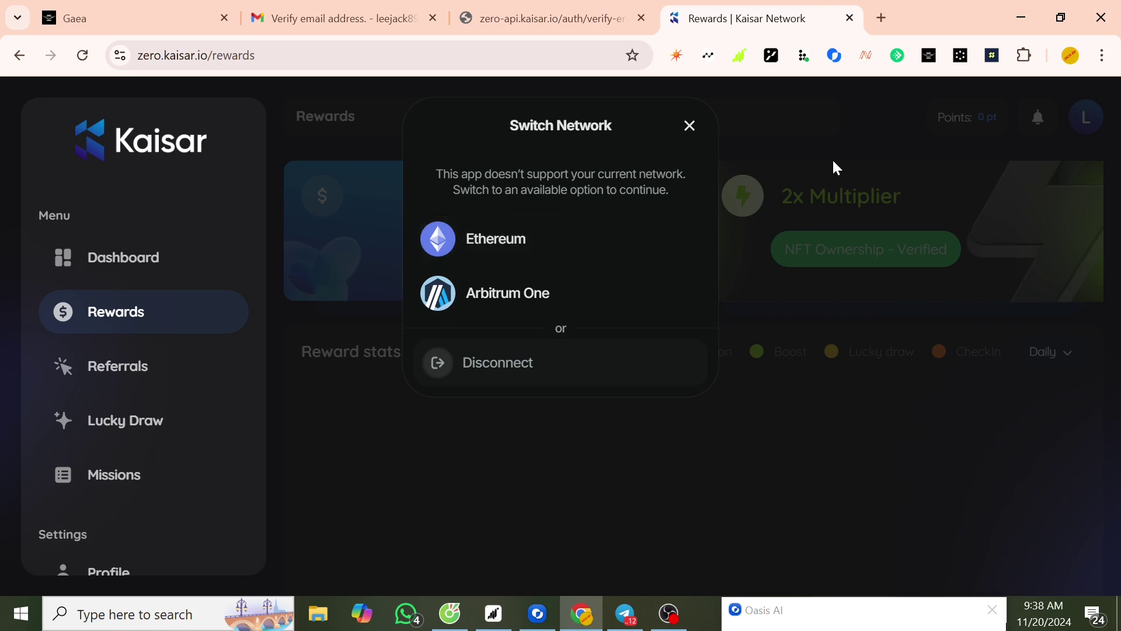
pyautogui.click(689, 126)
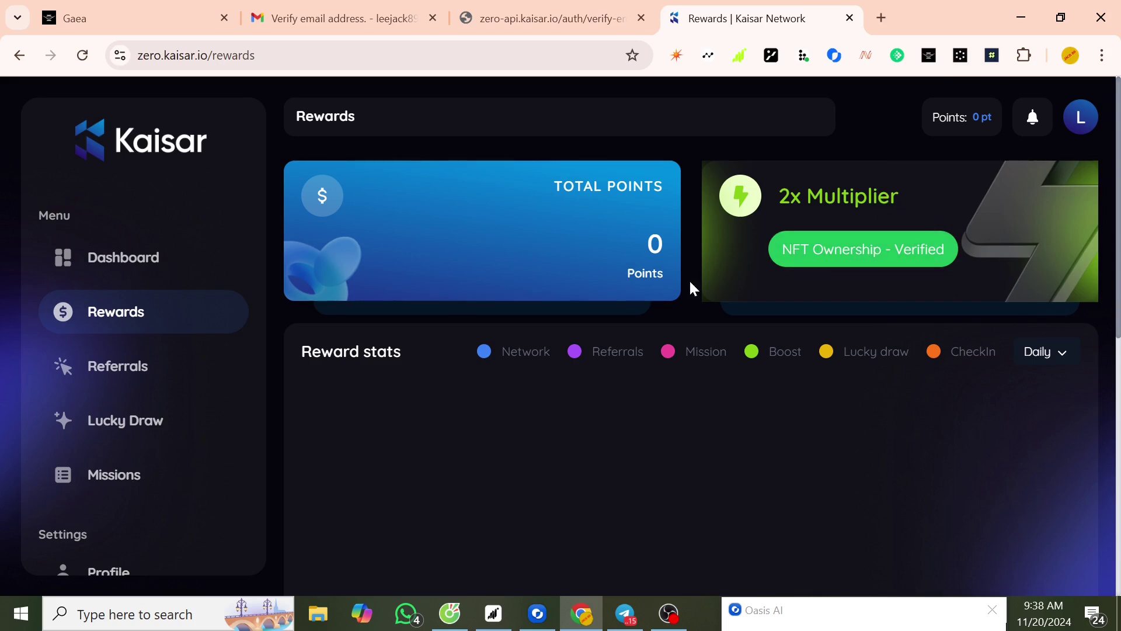
# - Browse Referrals and Lucky Draw, then scroll the Missions page's 10–120 point check-in rewards
pyautogui.click(120, 365)
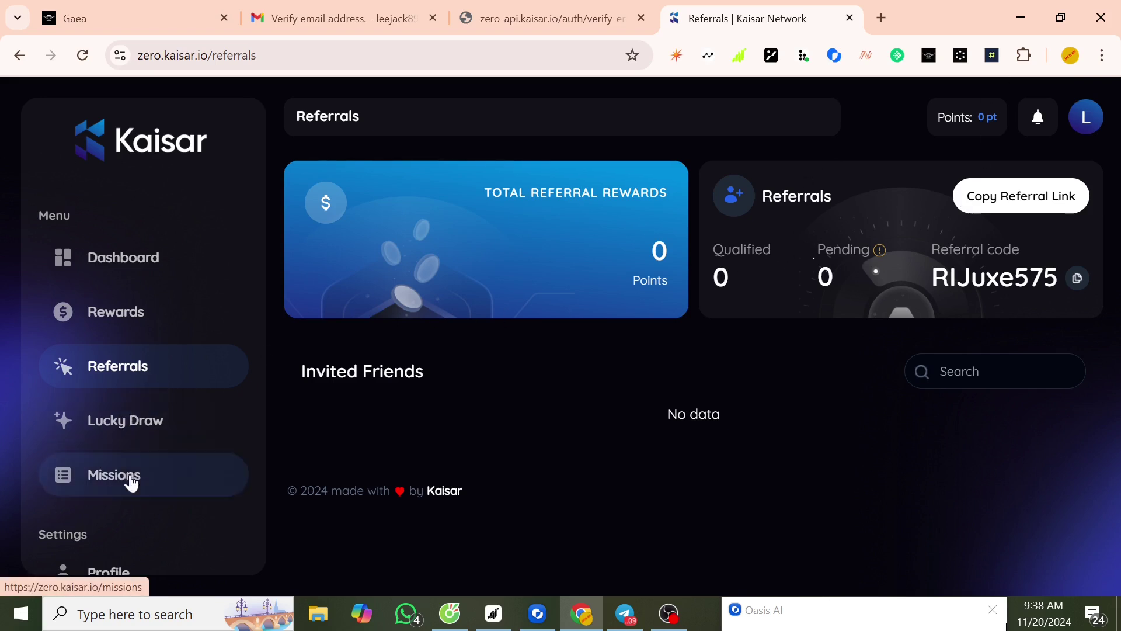
pyautogui.click(145, 431)
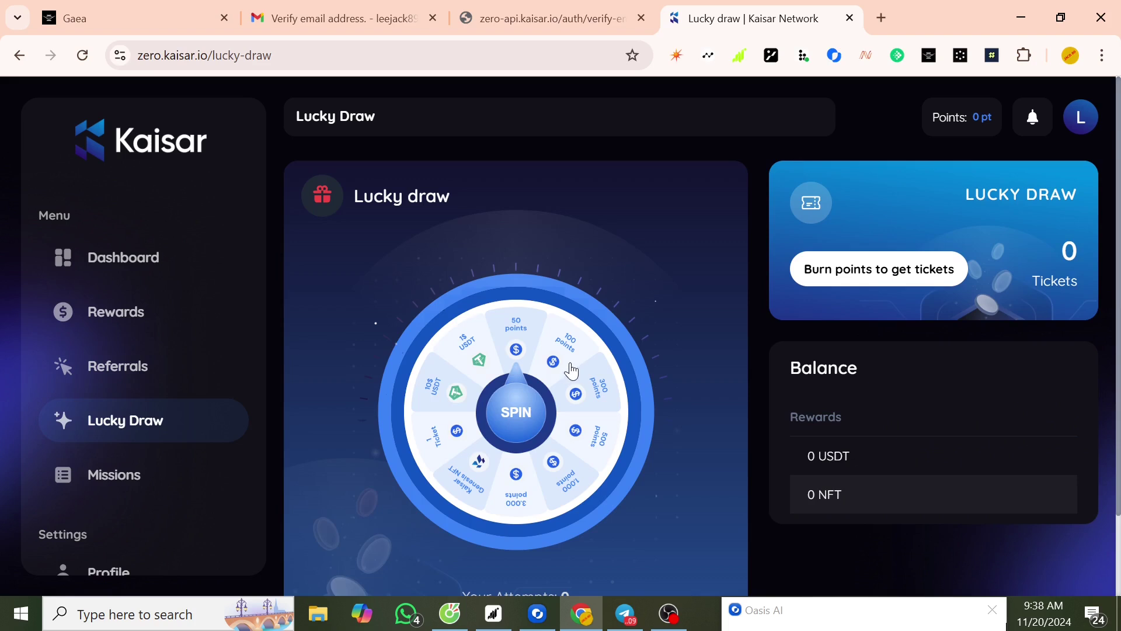
pyautogui.scroll(-2, 305, 391)
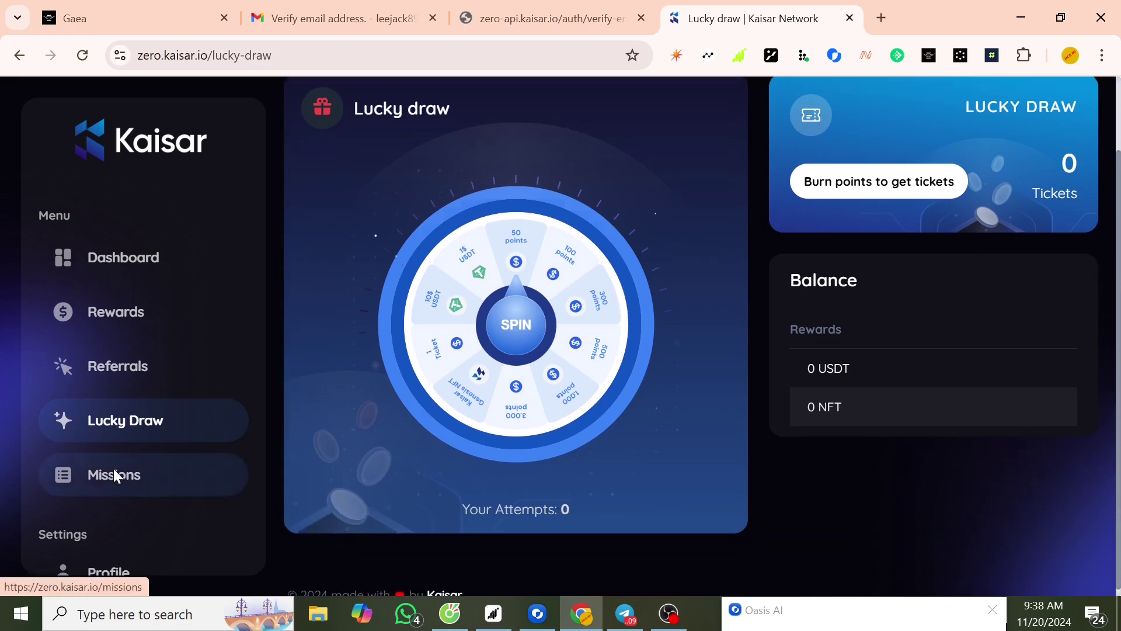
pyautogui.click(115, 476)
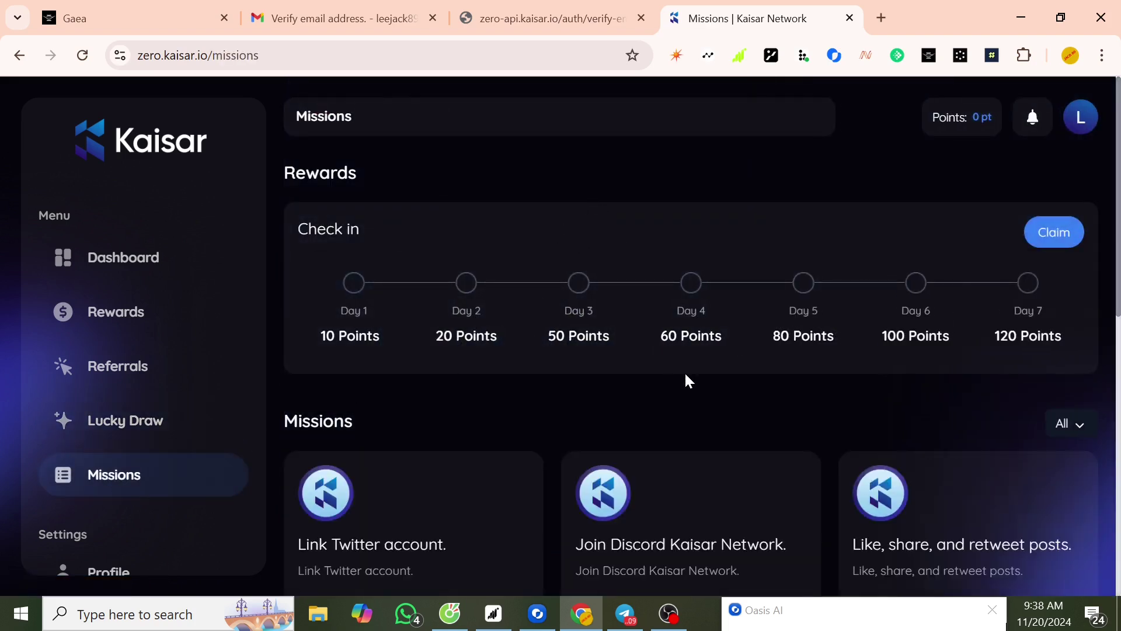
pyautogui.scroll(-5, 686, 375)
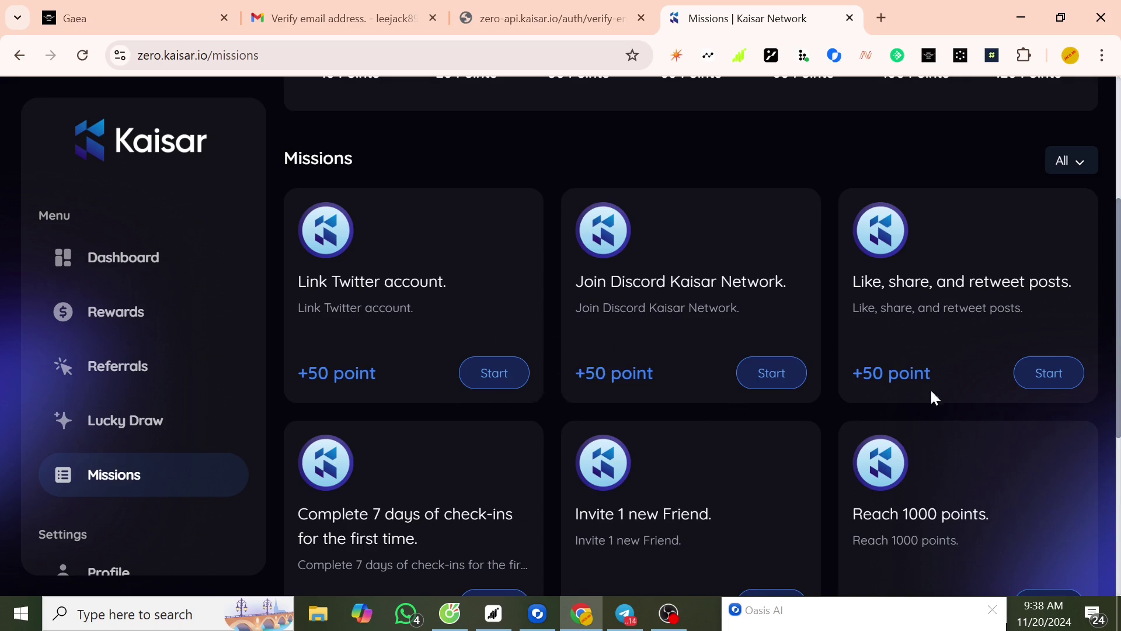
pyautogui.scroll(-5, 1017, 397)
pyautogui.scroll(10, 1019, 397)
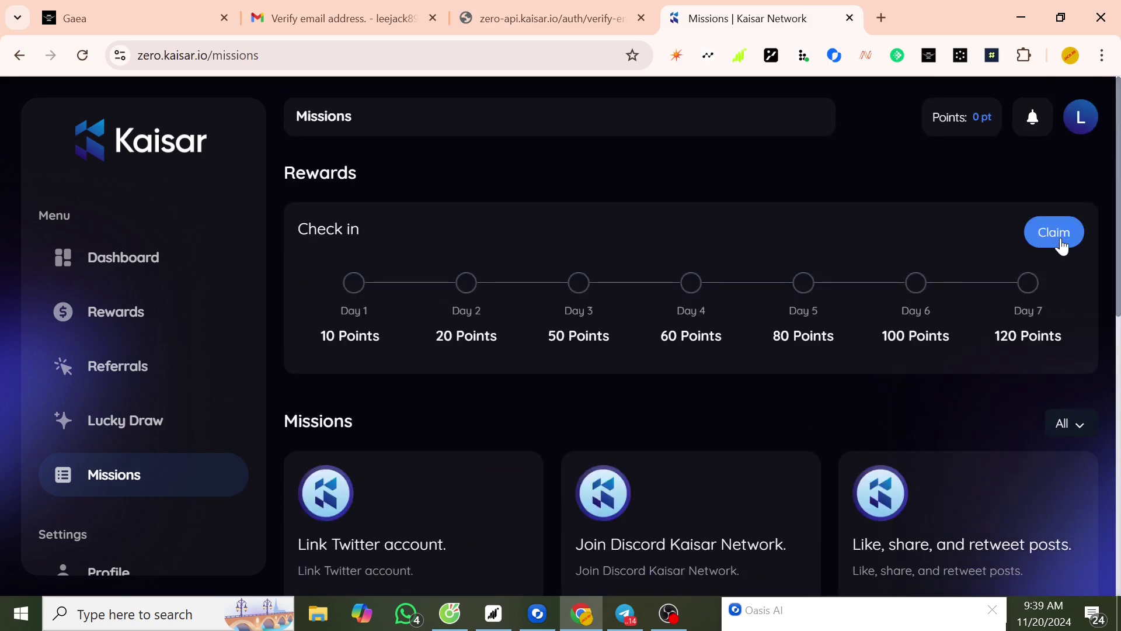
# - Claim the Day 1 check-in for 10 points and scroll through the +50-point missions
pyautogui.click(1062, 239)
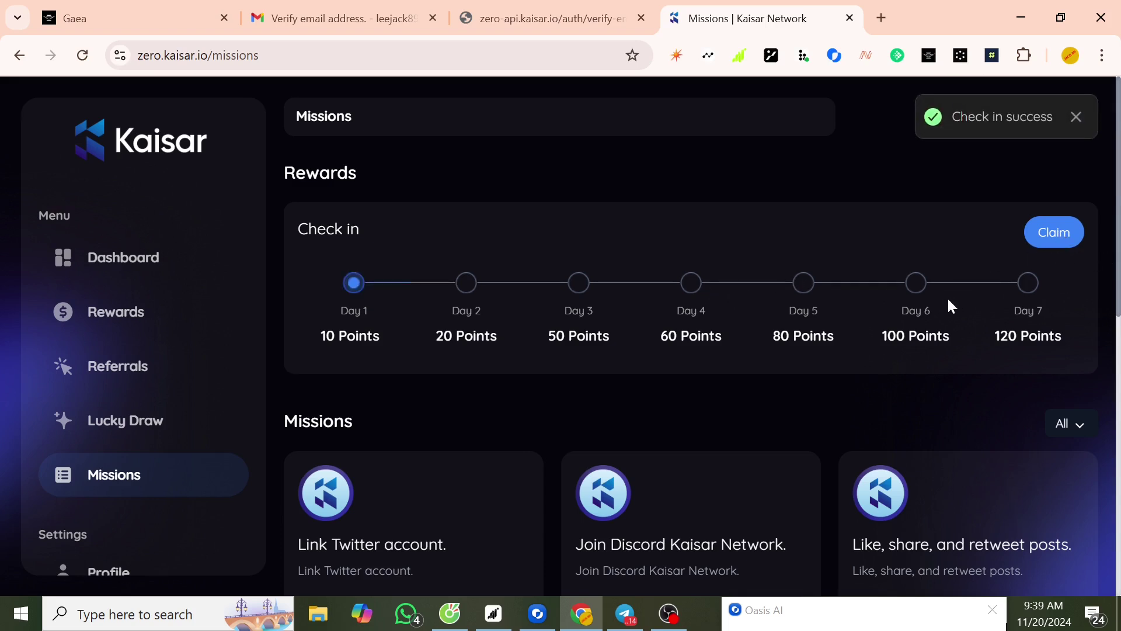
pyautogui.scroll(-6, 751, 300)
pyautogui.scroll(6, 753, 297)
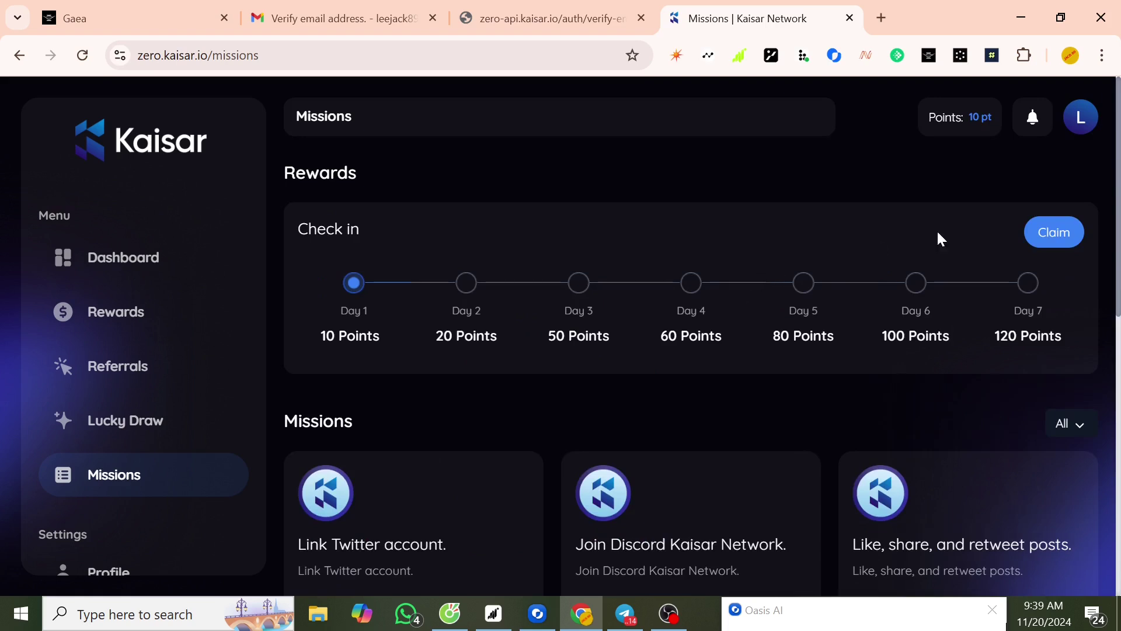
pyautogui.scroll(-3, 441, 394)
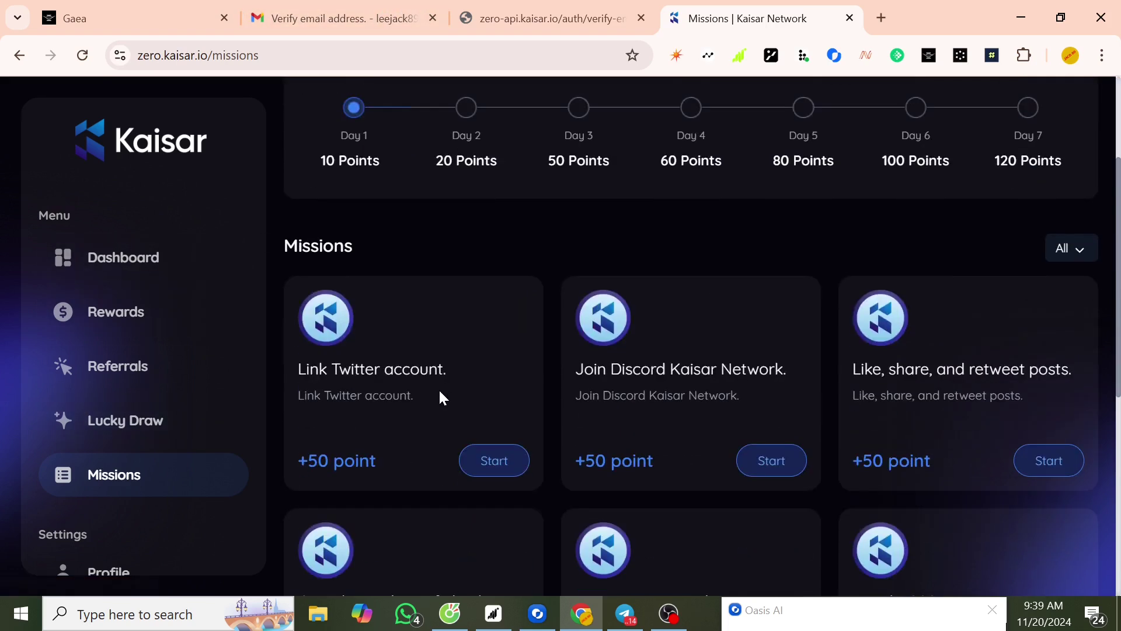
pyautogui.scroll(-3, 441, 391)
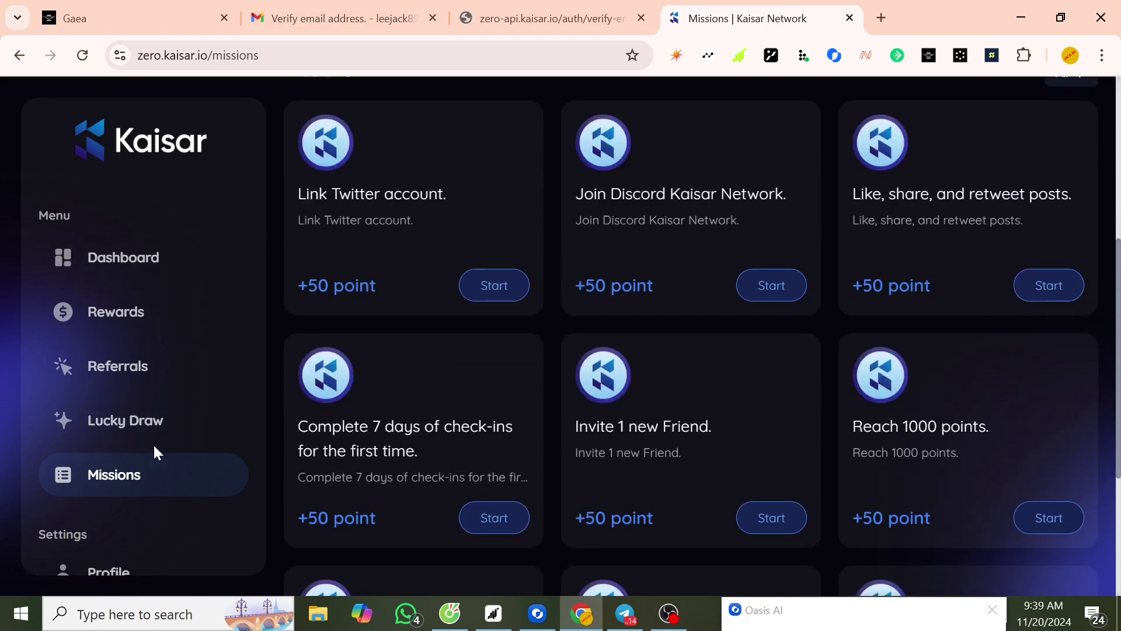
pyautogui.scroll(-5, 154, 447)
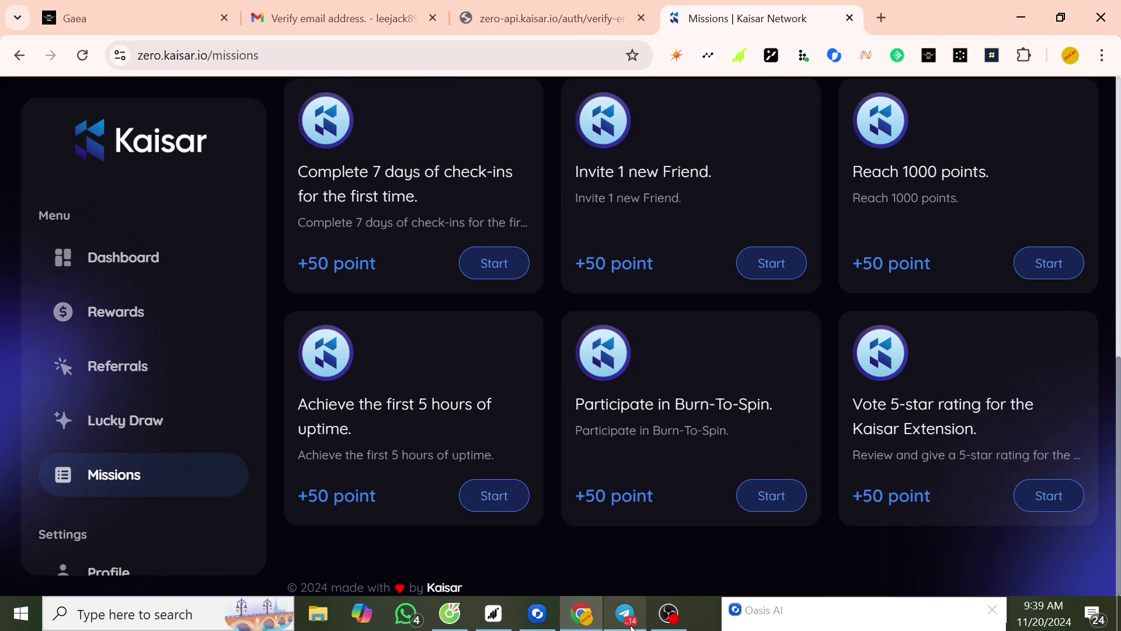
pyautogui.click(625, 613)
# - Copy the Download Extension link from the Kaisar post in Telegram and return to Chrome
pyautogui.rightClick(639, 535)
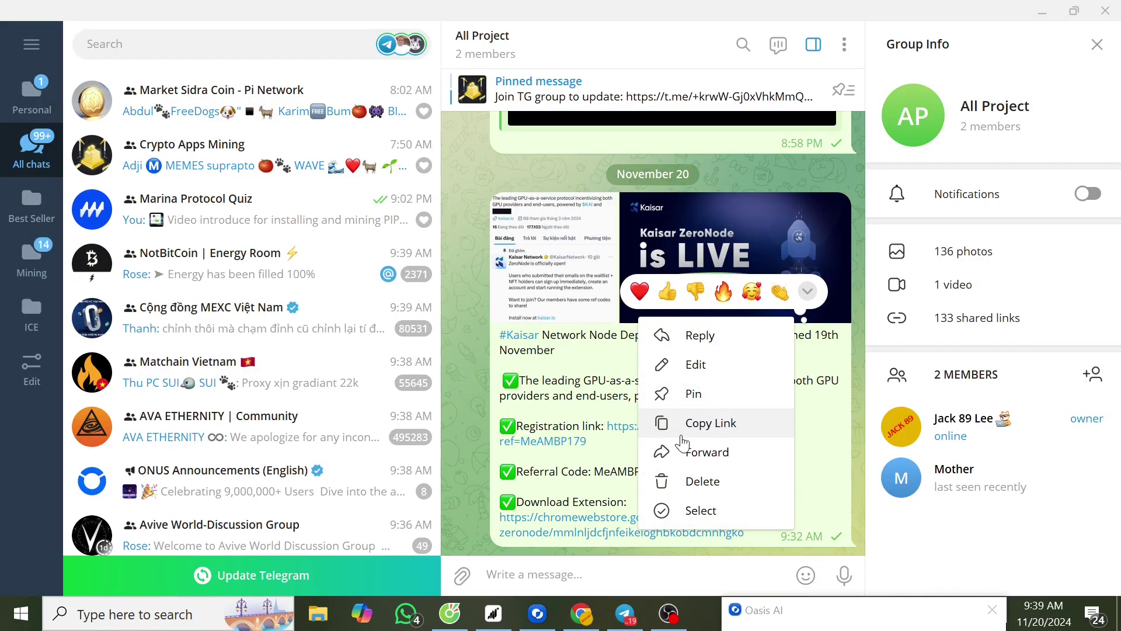
pyautogui.click(724, 423)
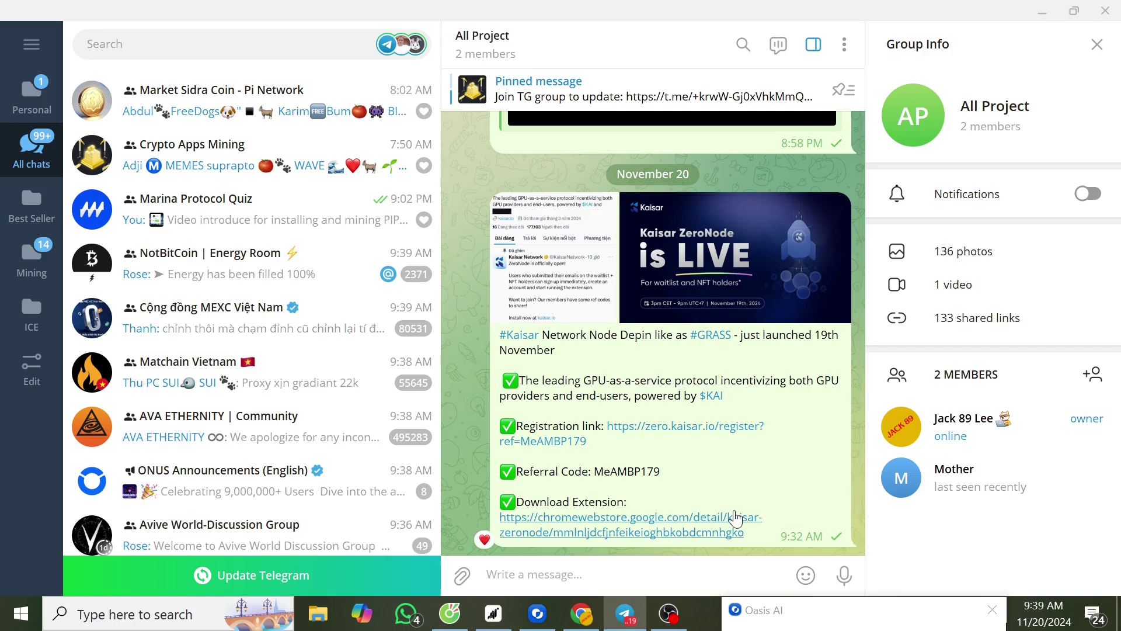
pyautogui.click(582, 613)
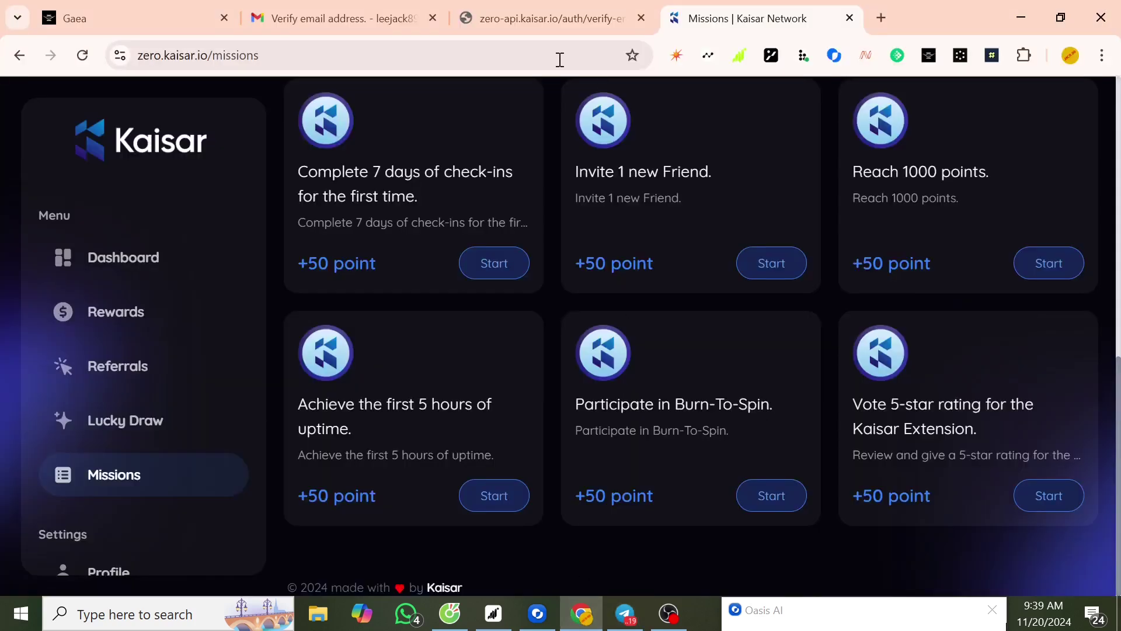
# - Open the copied Web Store link, translate it to English, and add Kaisar ZeroNode to Chrome
pyautogui.click(880, 18)
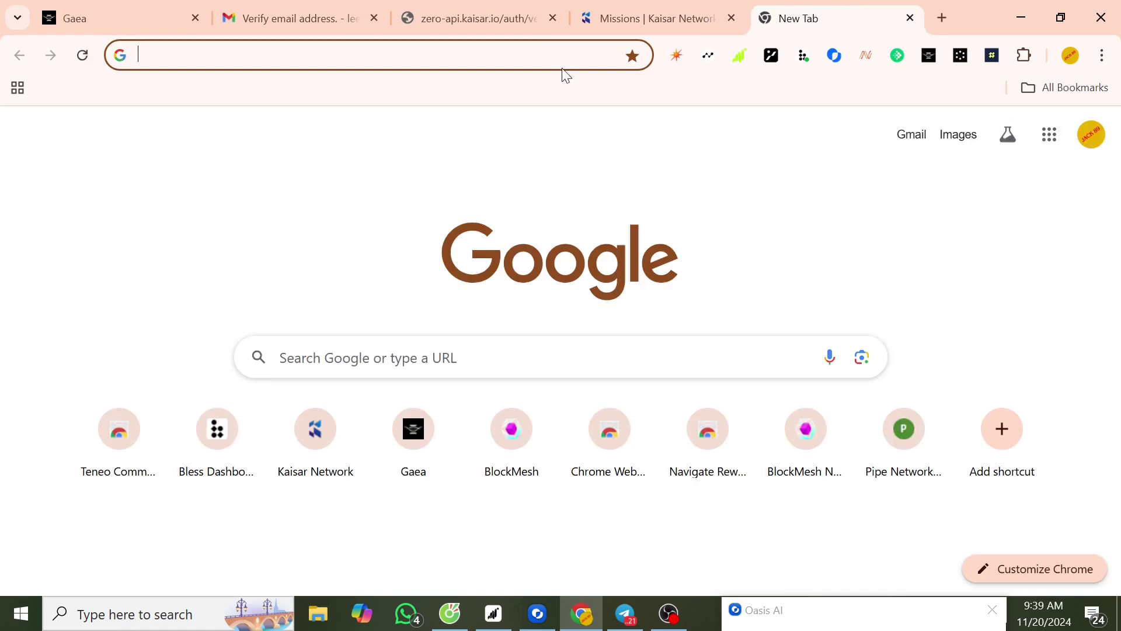
pyautogui.click(542, 55)
pyautogui.hotkey('ctrl', 'v')
pyautogui.press('Return')
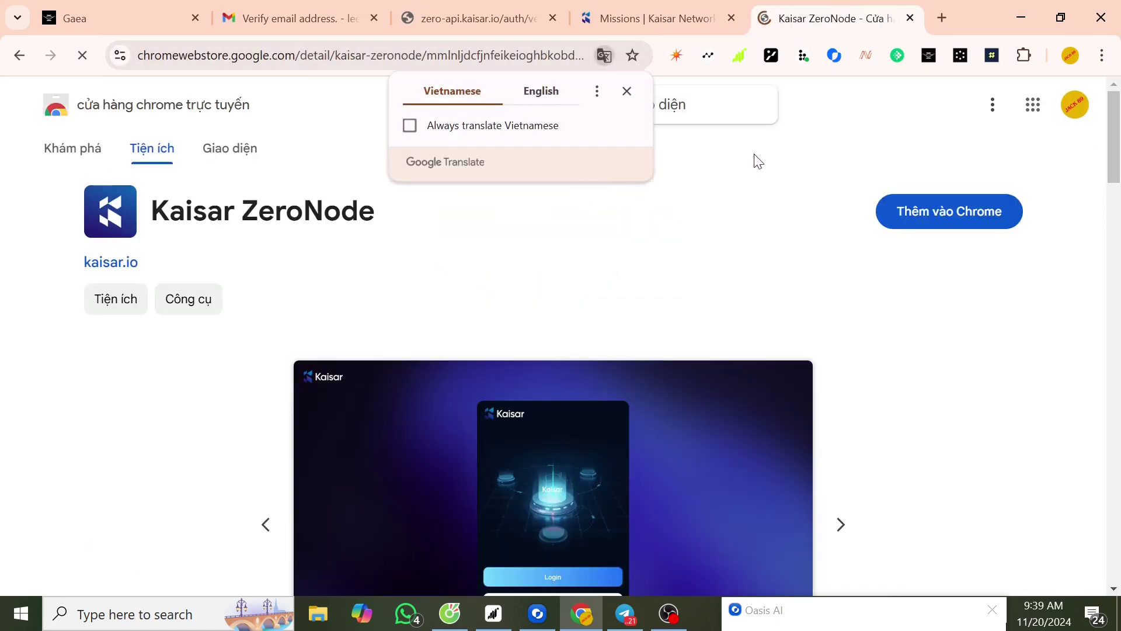
pyautogui.click(529, 99)
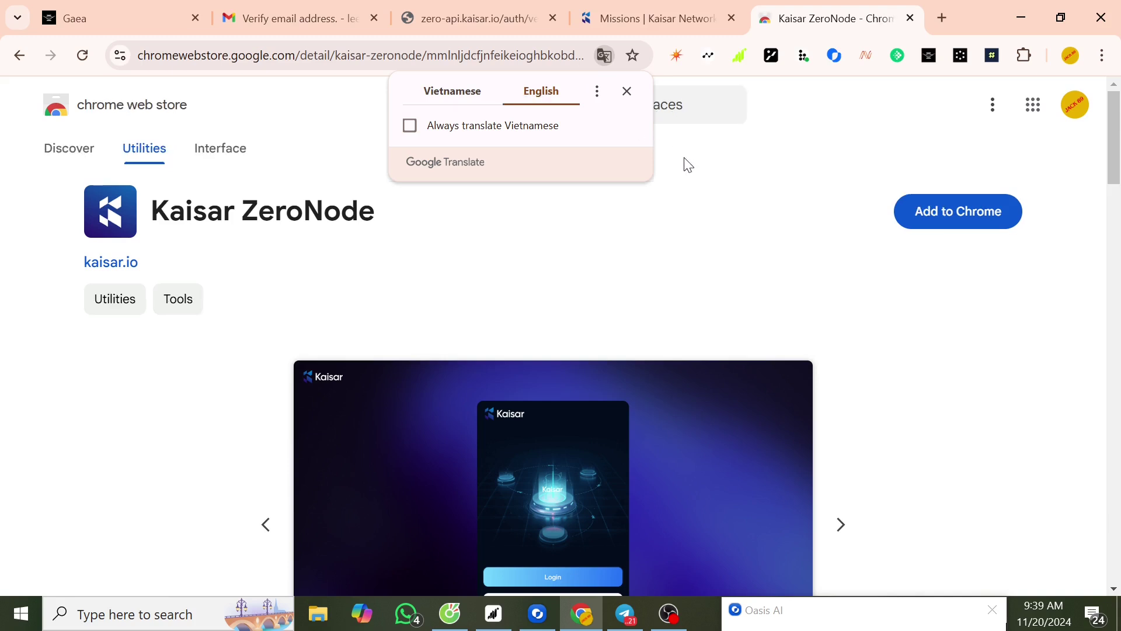
pyautogui.click(814, 137)
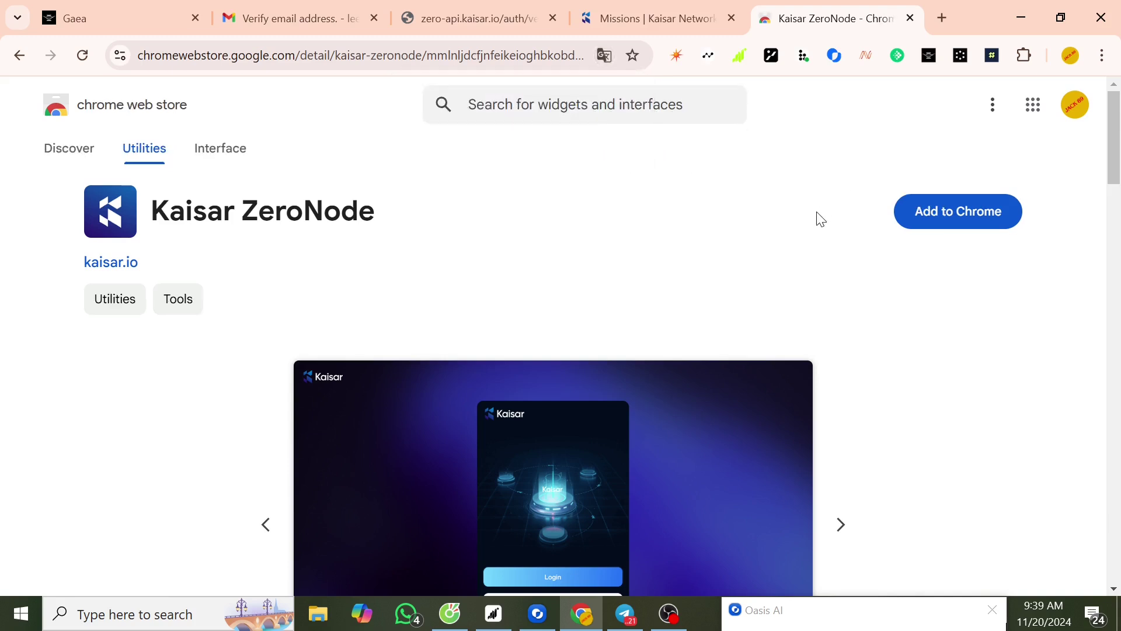
pyautogui.click(964, 218)
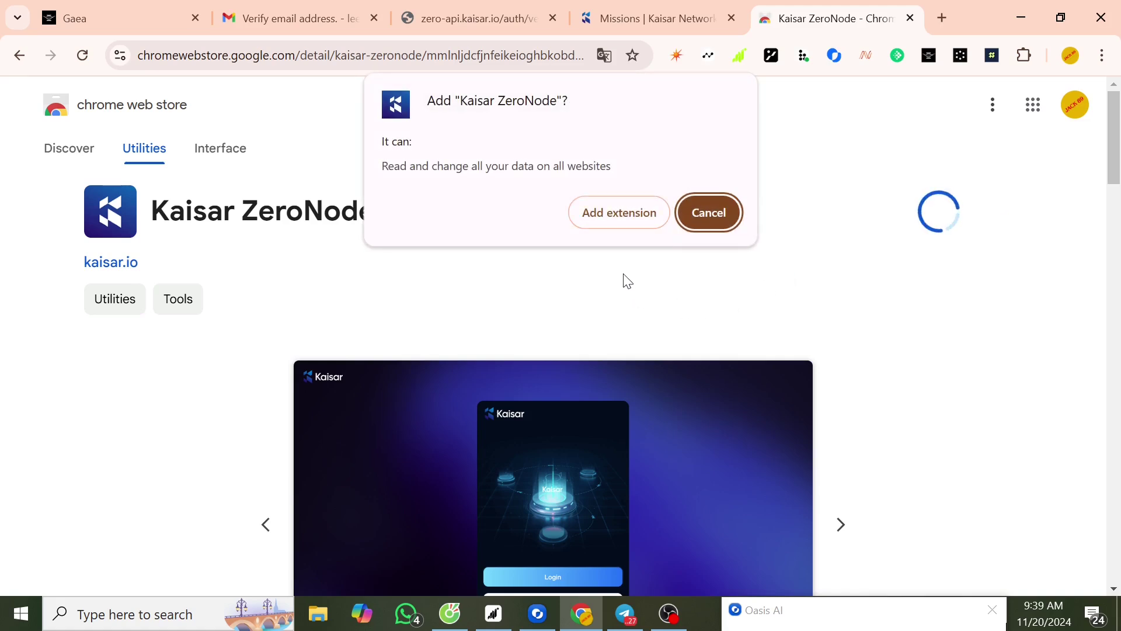
pyautogui.click(616, 215)
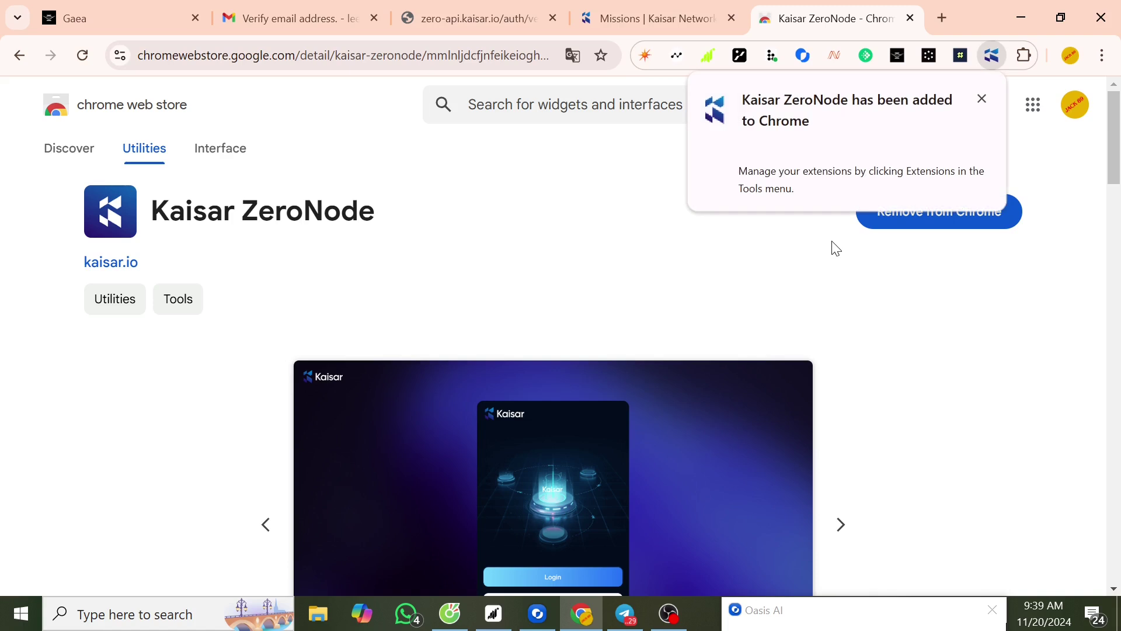
# - Dismiss the installation notice and pin Kaisar ZeroNode to the Chrome toolbar from the Extensions list
pyautogui.click(983, 100)
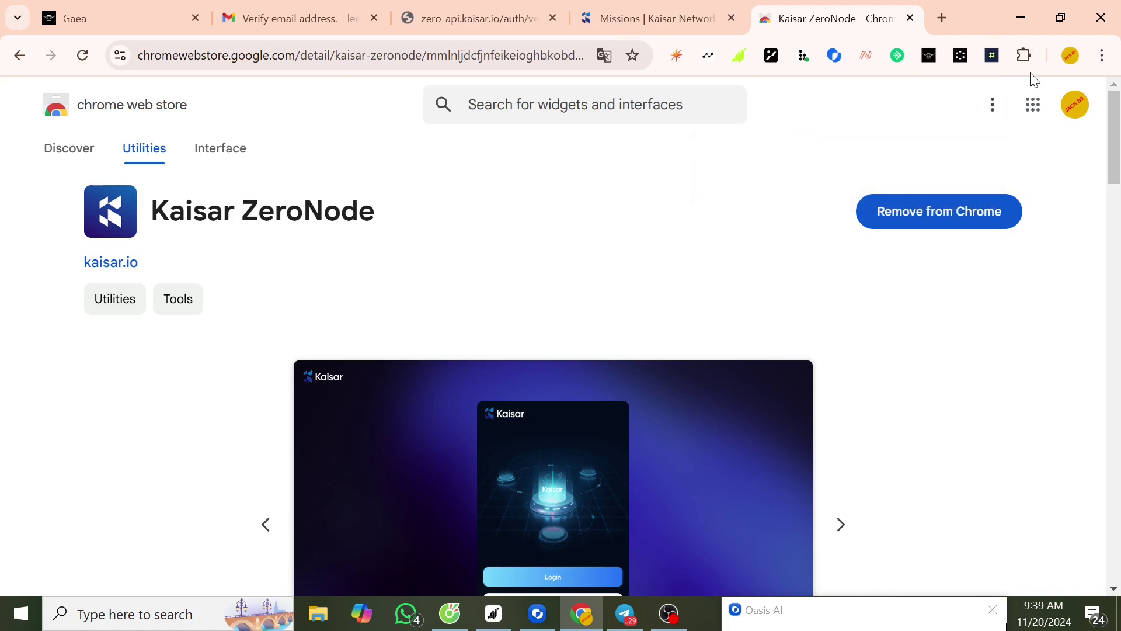
pyautogui.click(1026, 57)
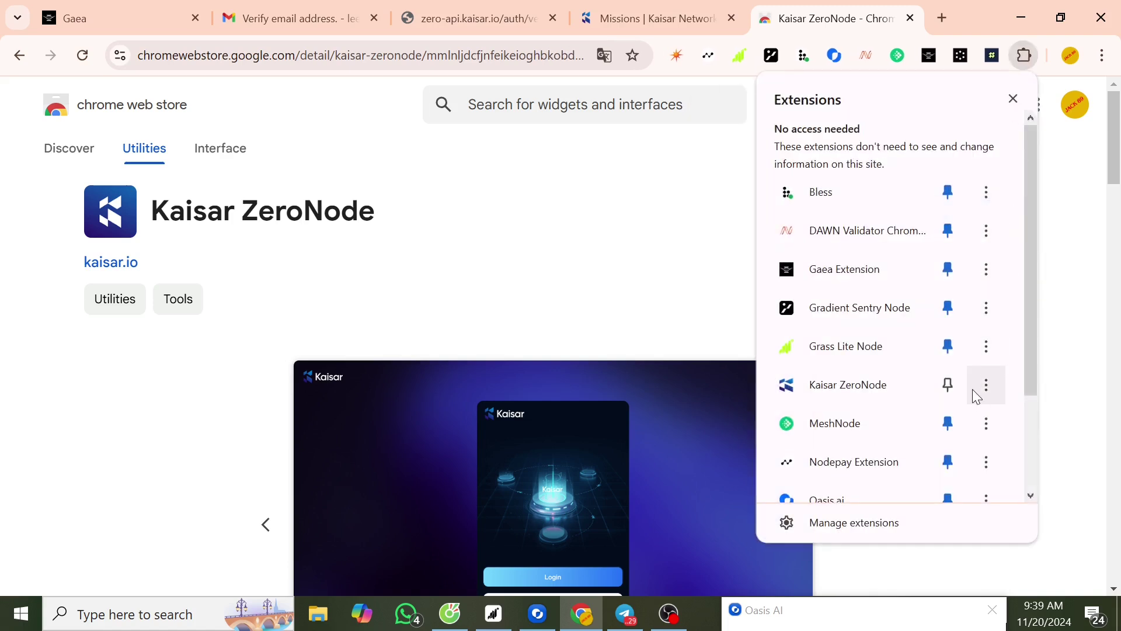
pyautogui.click(948, 386)
pyautogui.click(992, 57)
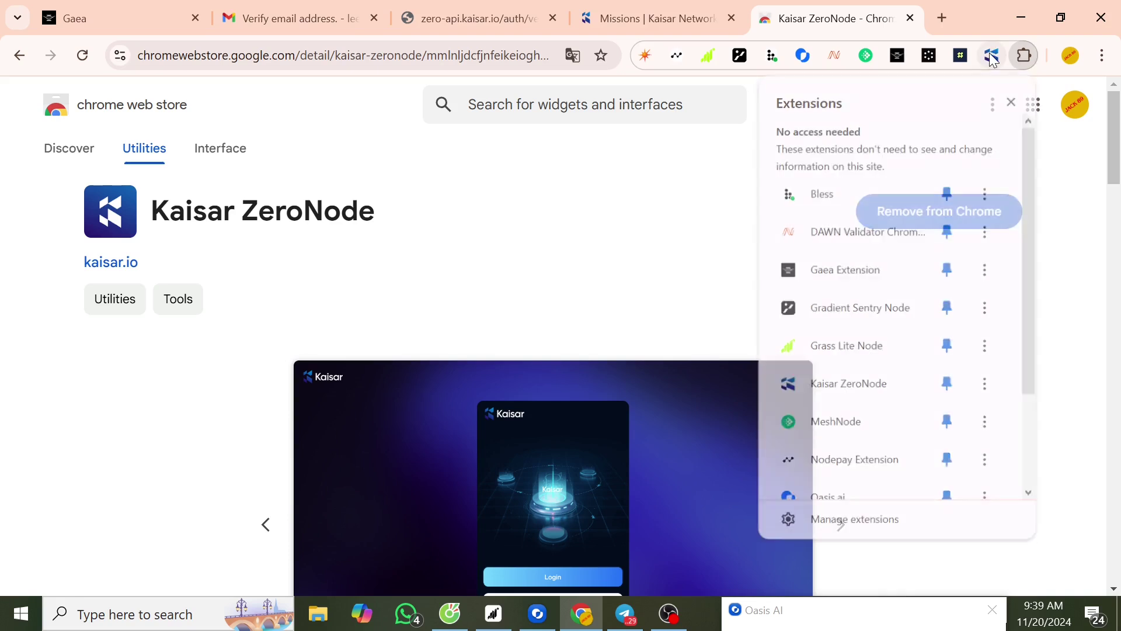
pyautogui.click(992, 57)
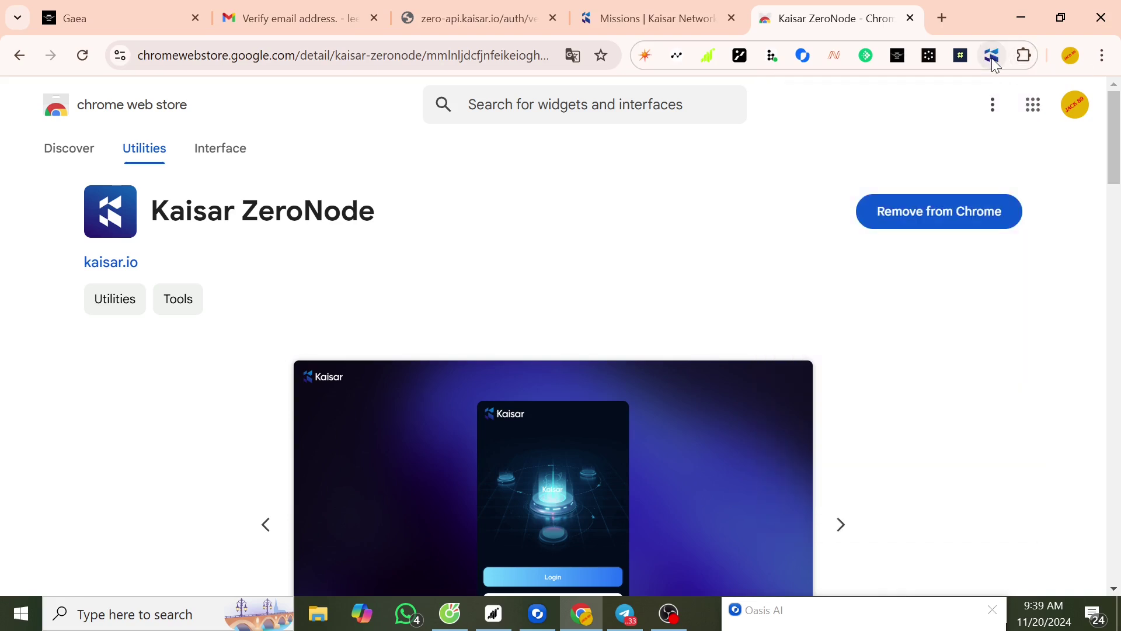
# - Start mining in the Kaisar ZeroNode popup, check the dashboard, and confirm 10 points with earnings climbing
pyautogui.click(995, 62)
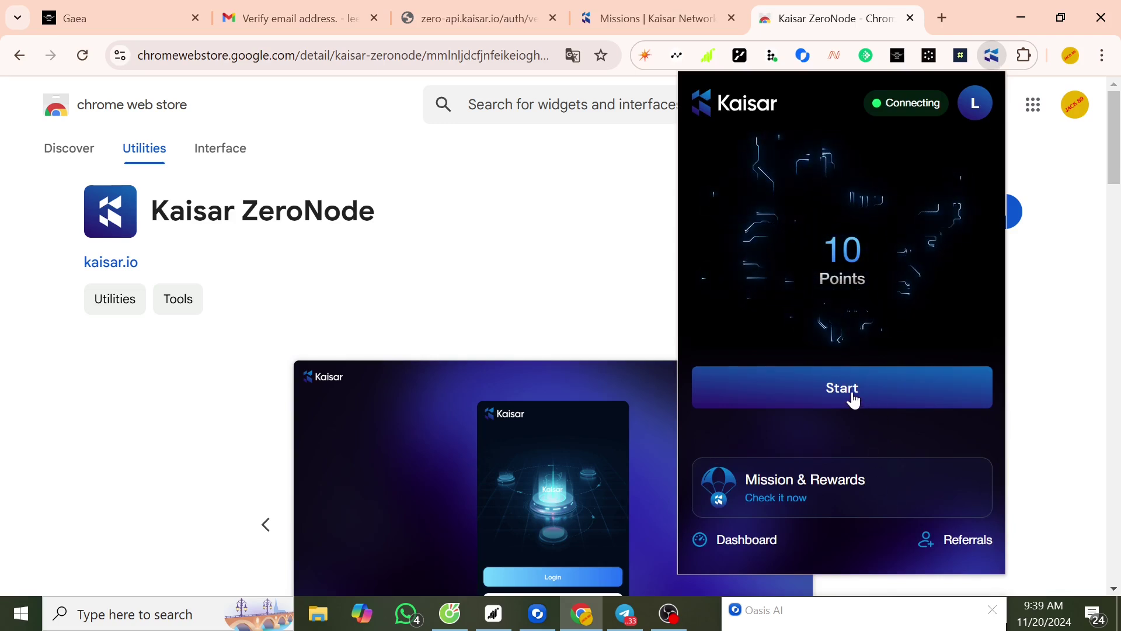
pyautogui.click(853, 401)
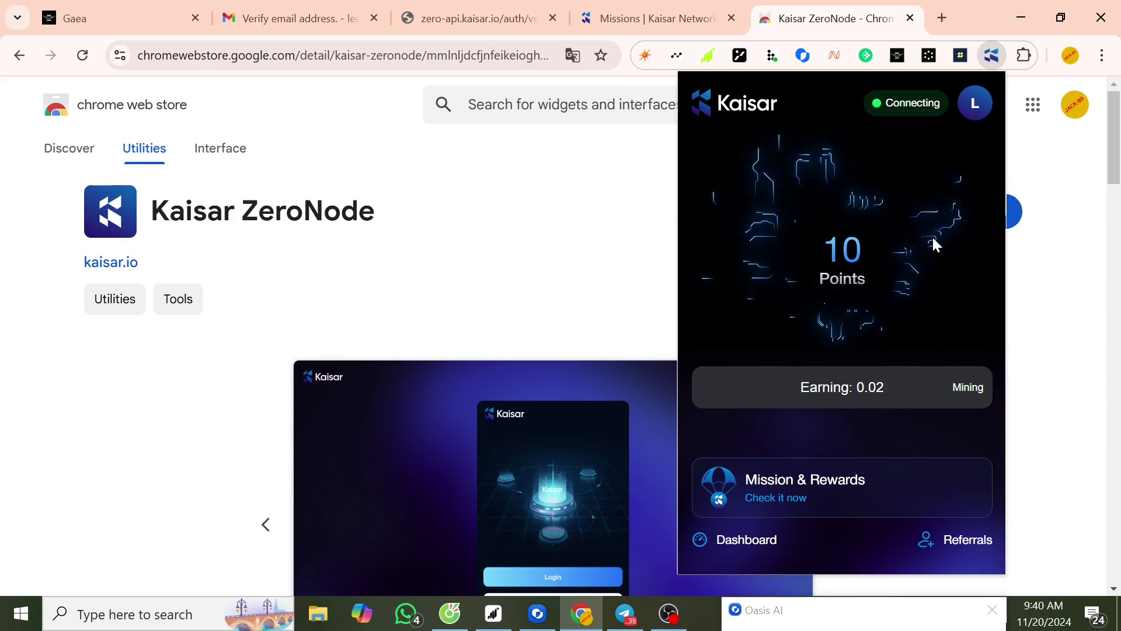
pyautogui.click(753, 541)
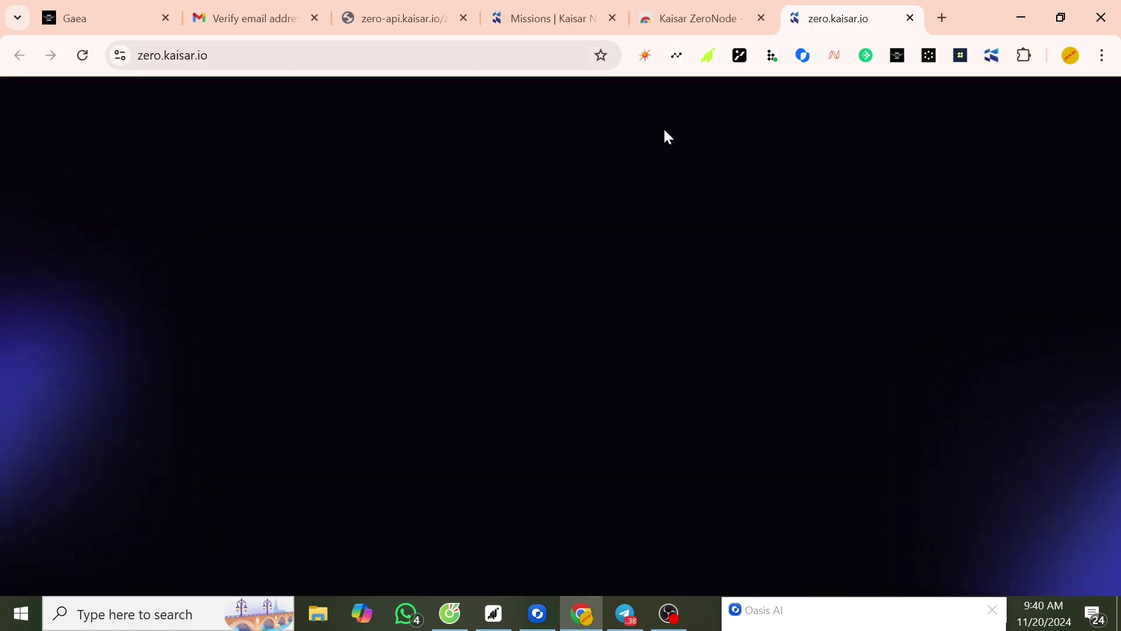
pyautogui.click(911, 19)
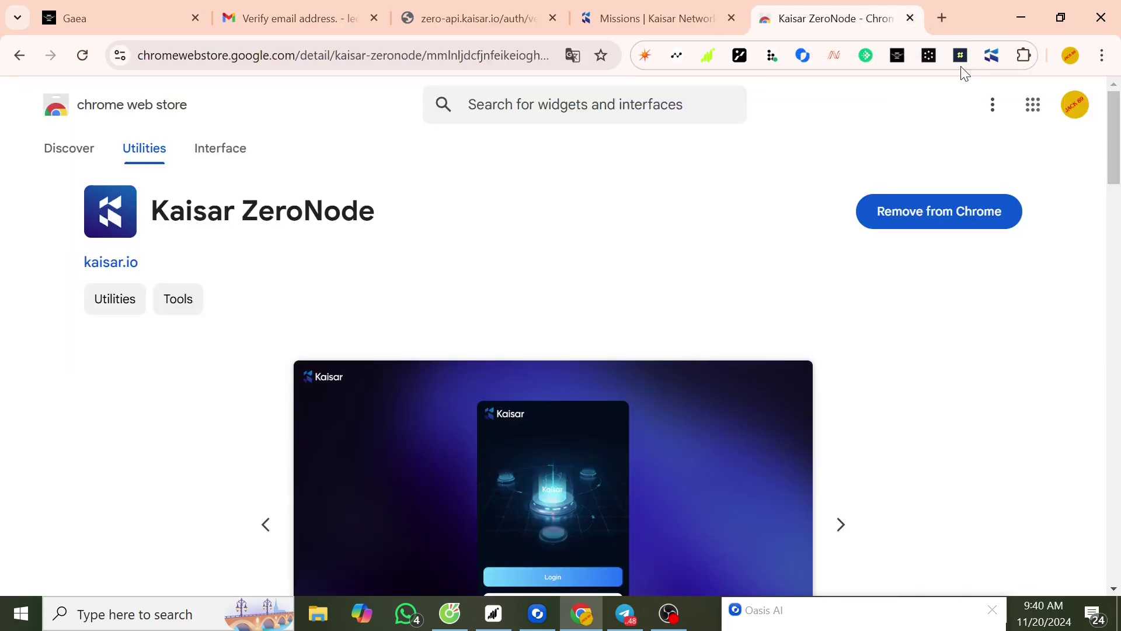
pyautogui.click(986, 57)
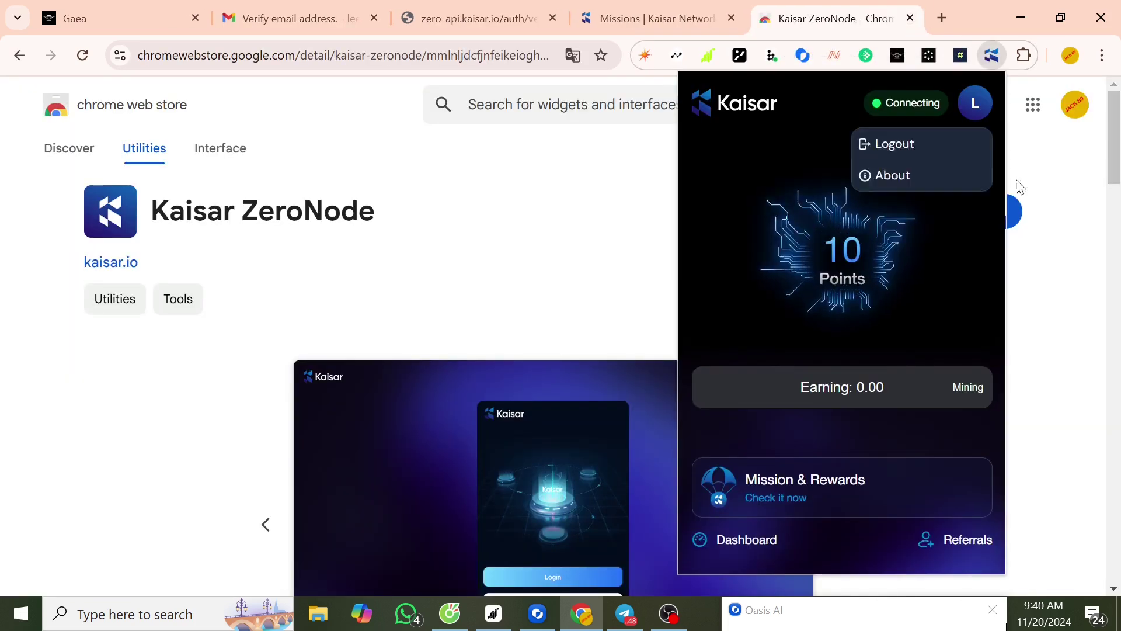